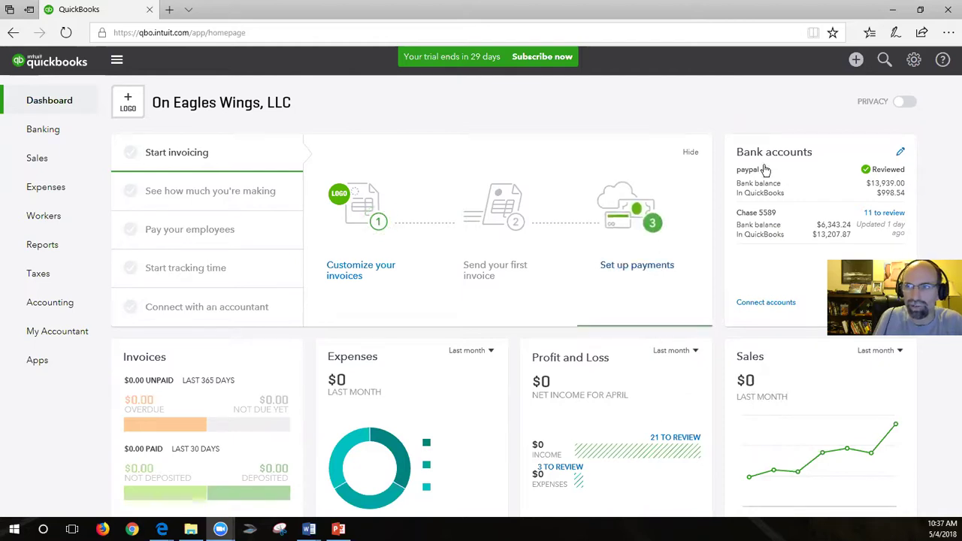
- Create a new invoice for the existing individual customer, dismissing the notice about online payments
{"action": "left_click", "coordinate": [856, 62]}
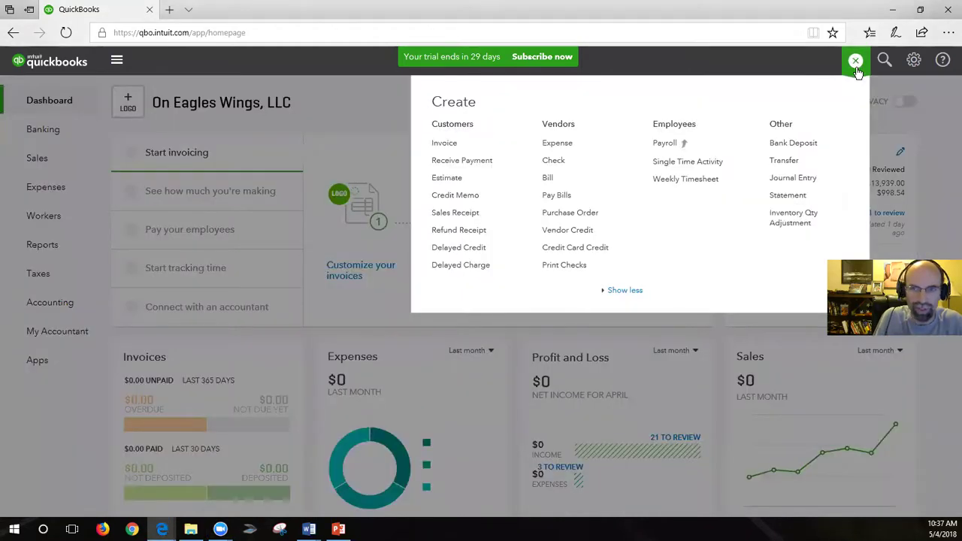
{"action": "left_click", "coordinate": [441, 147]}
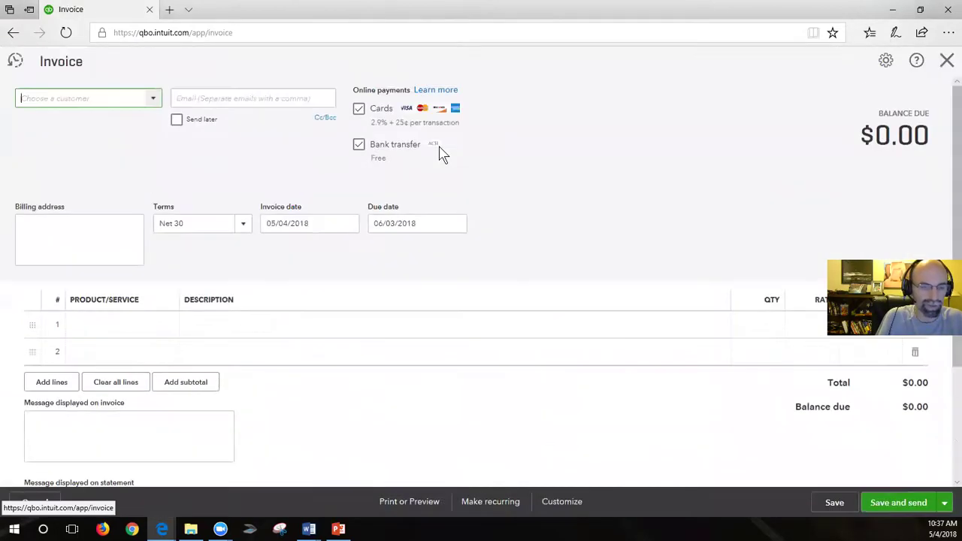
{"action": "left_click", "coordinate": [152, 98]}
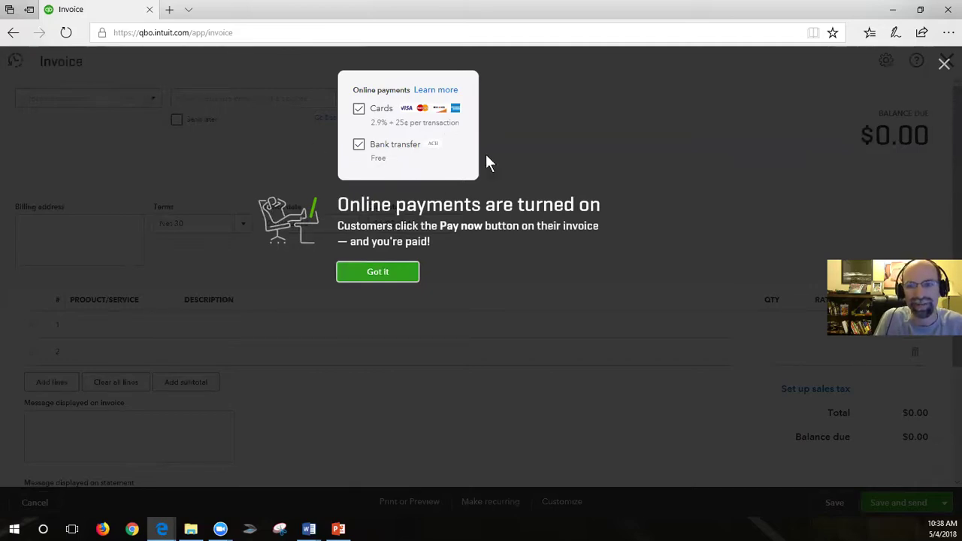
{"action": "left_click", "coordinate": [379, 273]}
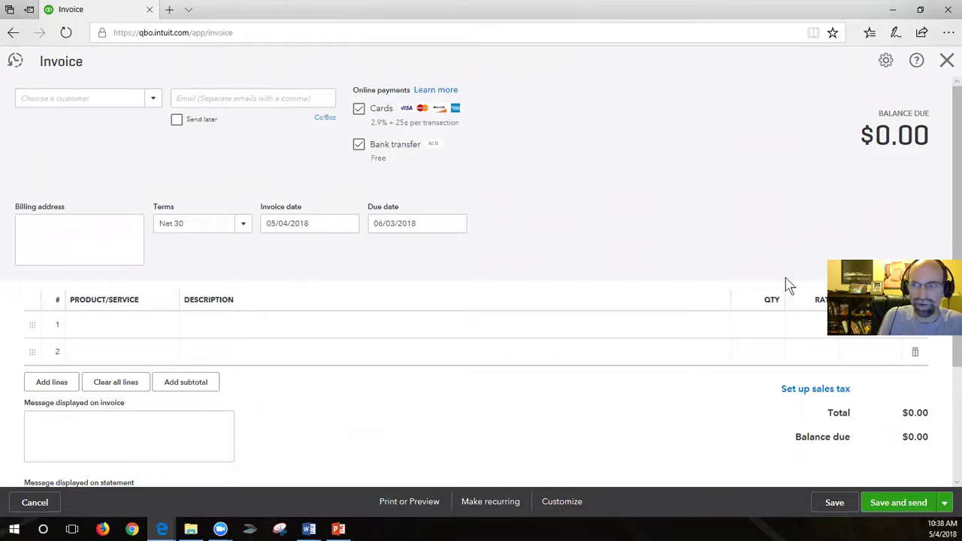
{"action": "left_click", "coordinate": [102, 99]}
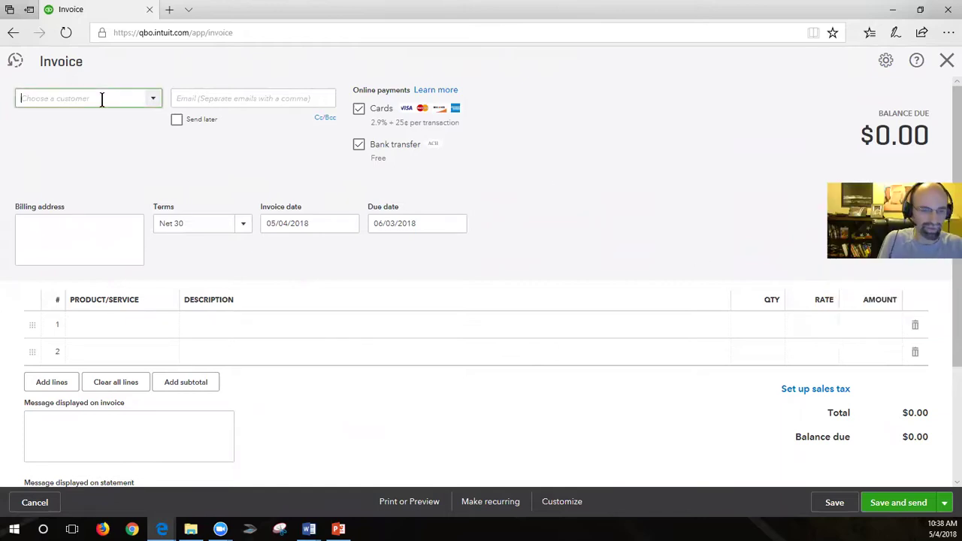
{"action": "type", "text": "lis"}
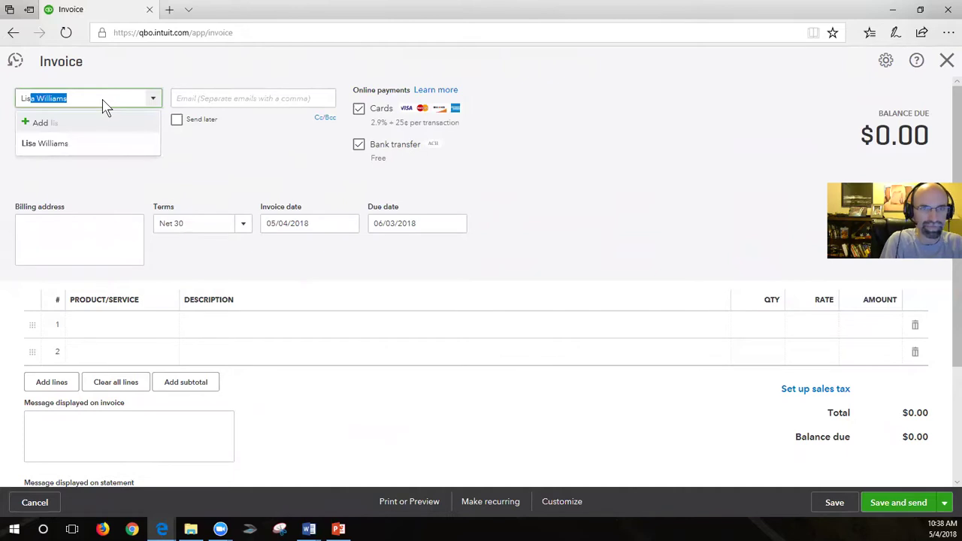
{"action": "left_click", "coordinate": [84, 152]}
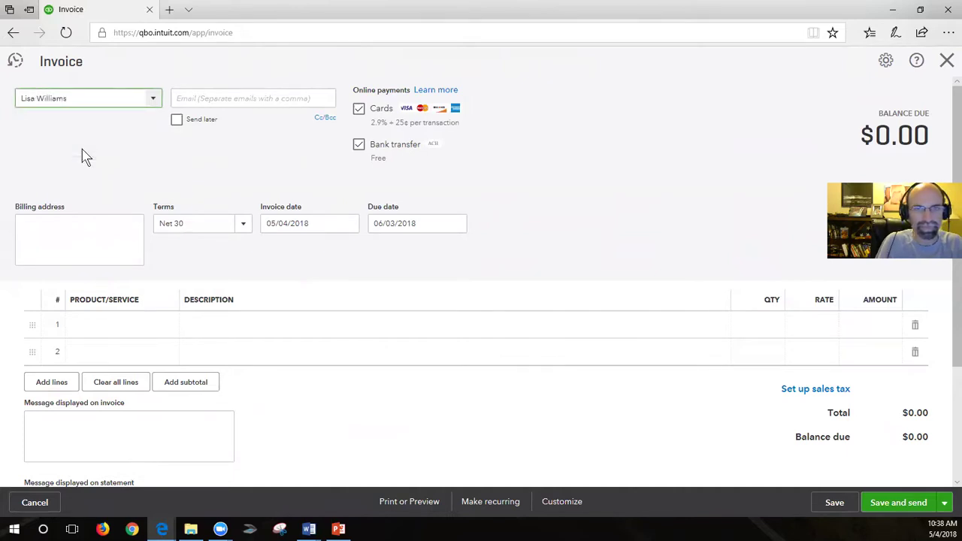
- Add Consulting as the invoice's first line with a rate of 500
{"action": "left_click", "coordinate": [162, 324]}
{"action": "type", "text": "Consulting"}
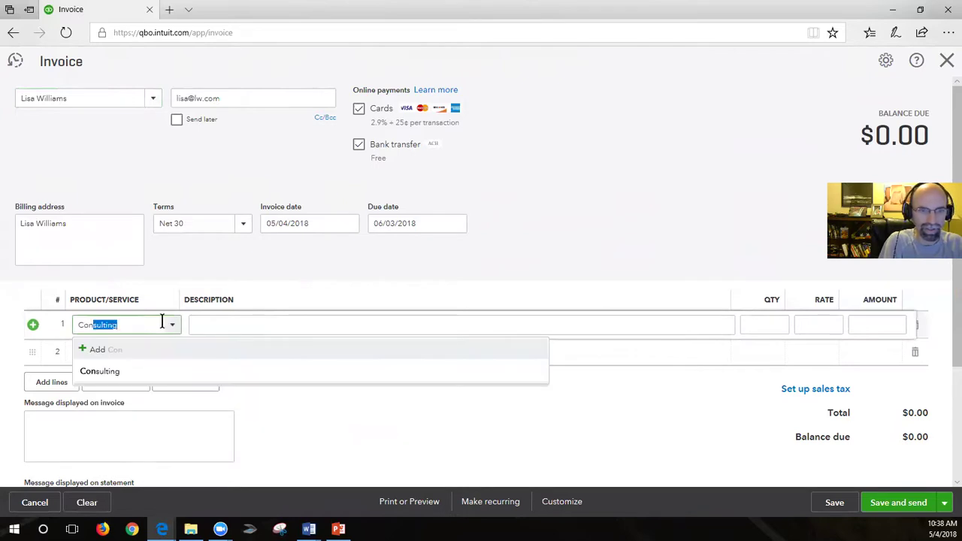
{"action": "key", "text": "Tab"}
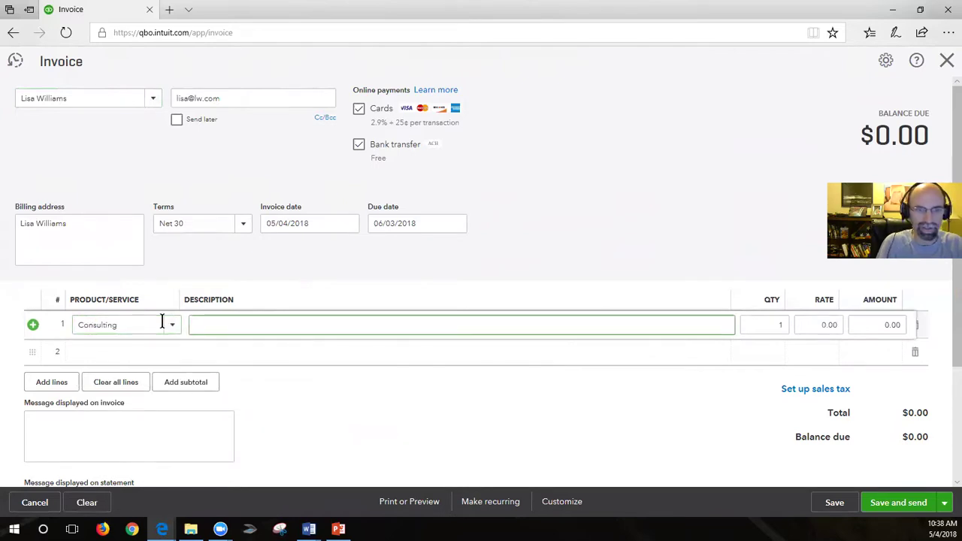
{"action": "left_click", "coordinate": [834, 332]}
{"action": "type", "text": "500"}
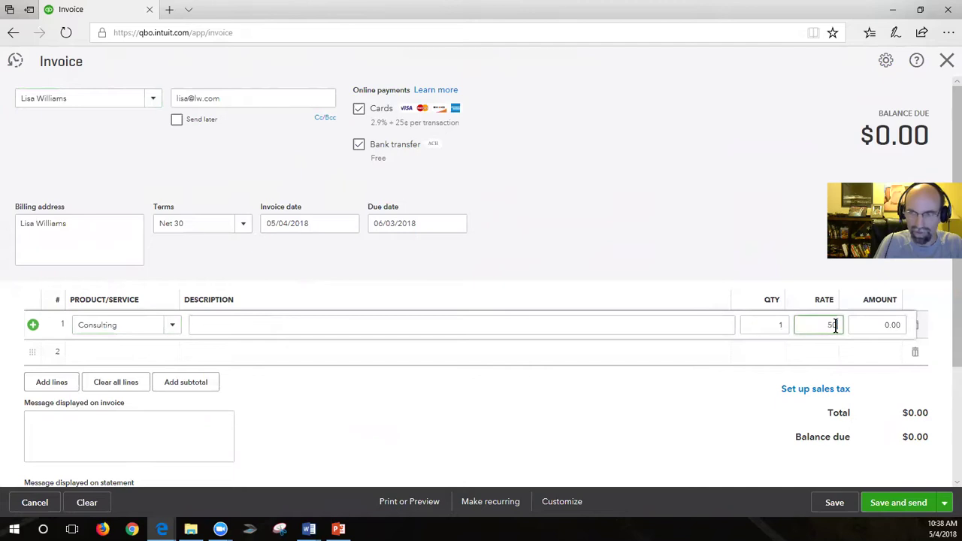
{"action": "key", "text": "Tab"}
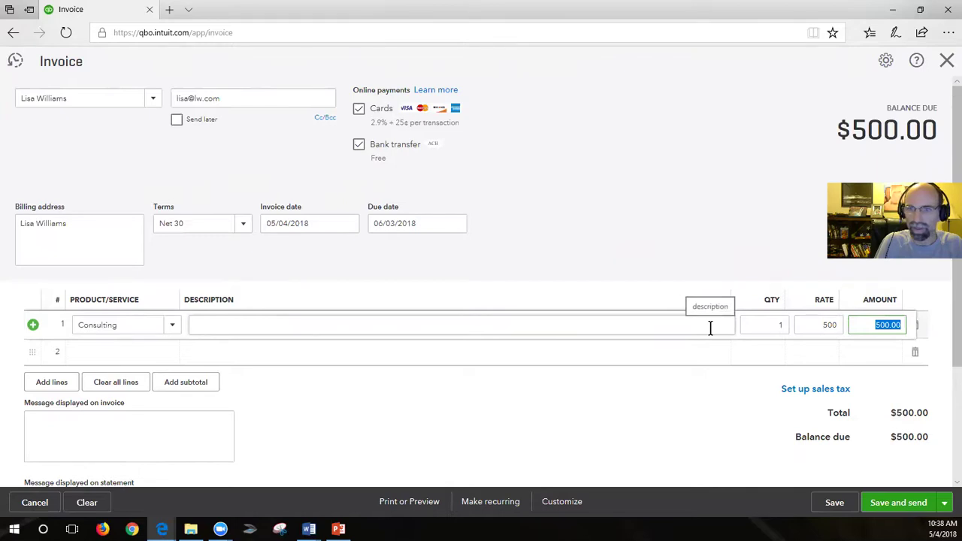
- Set the invoice terms to Due on receipt, decline the online payment setup, and save the invoice without sending it
{"action": "left_click", "coordinate": [243, 226]}
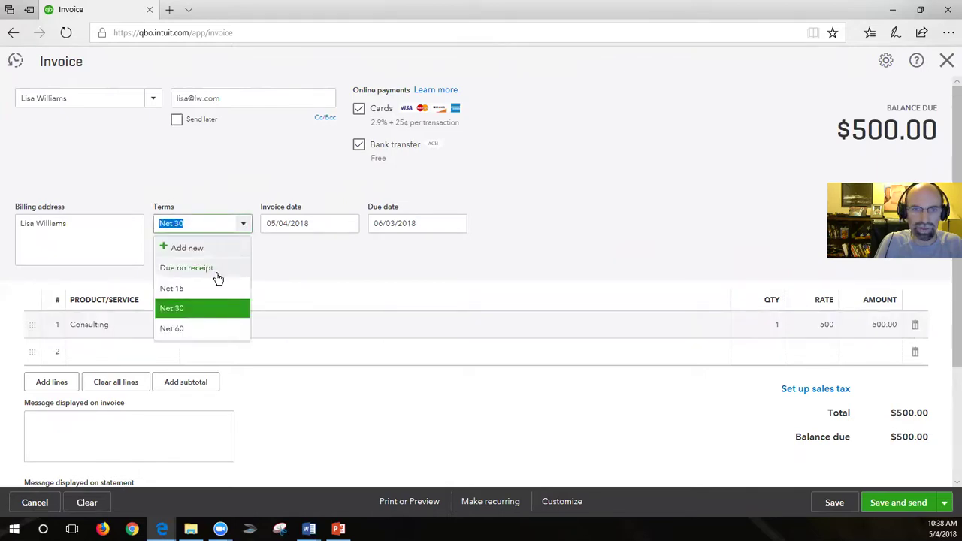
{"action": "left_click", "coordinate": [188, 268]}
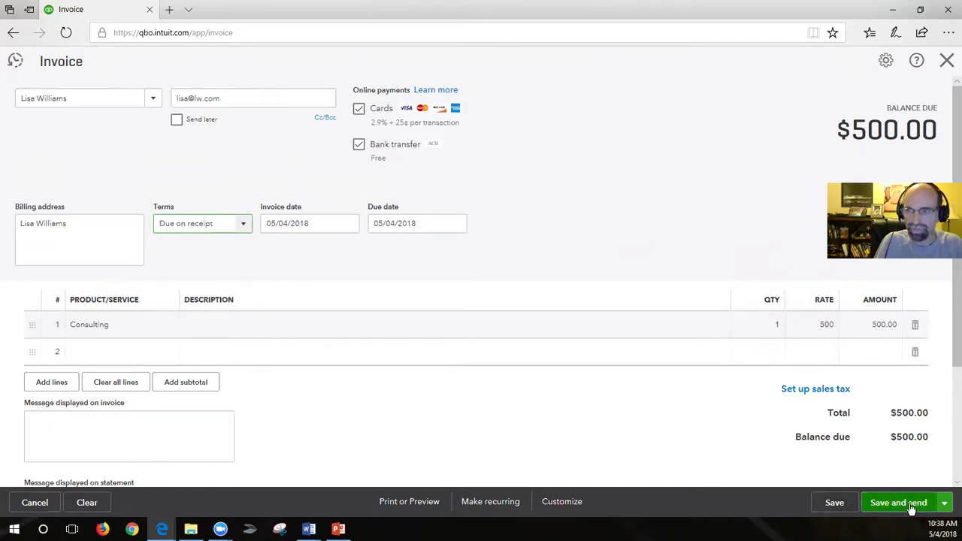
{"action": "left_click", "coordinate": [934, 511]}
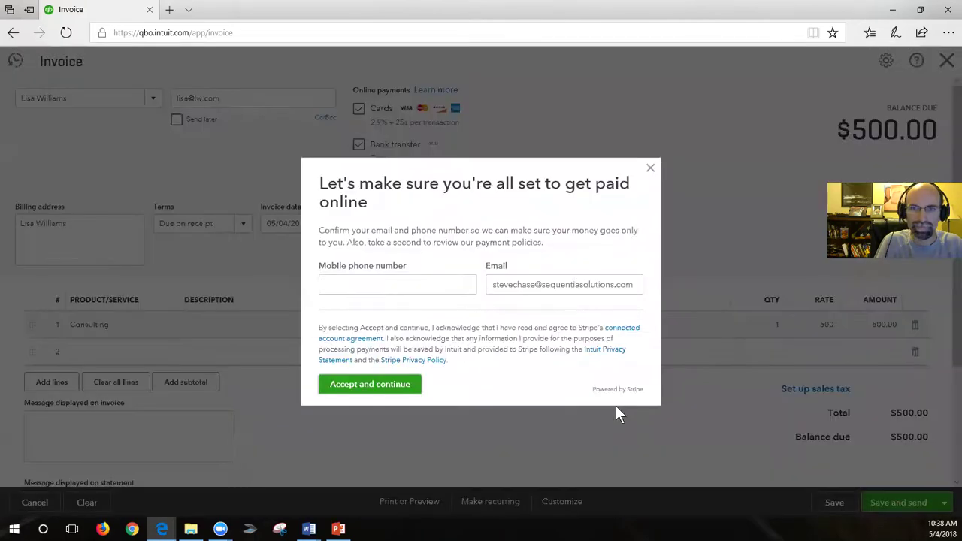
{"action": "left_click", "coordinate": [647, 173]}
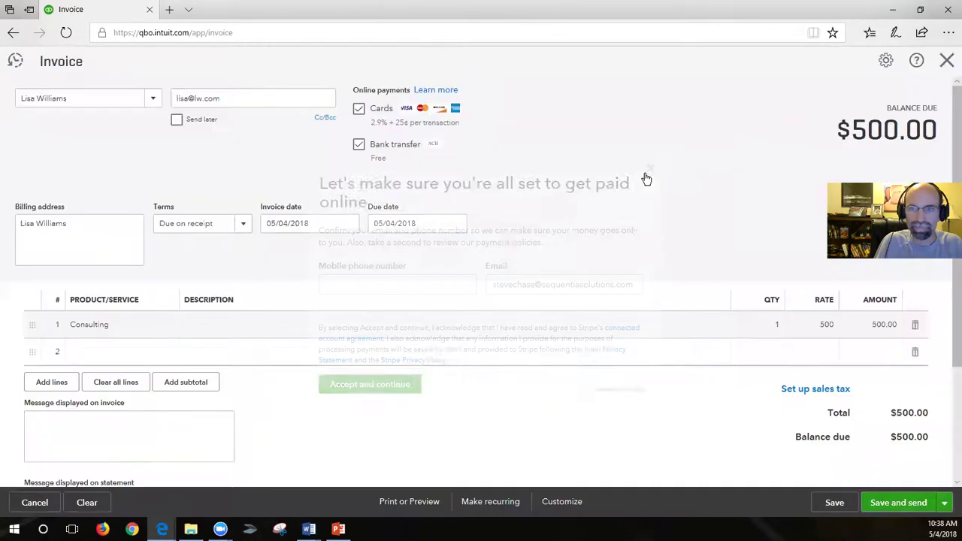
{"action": "left_click", "coordinate": [833, 503]}
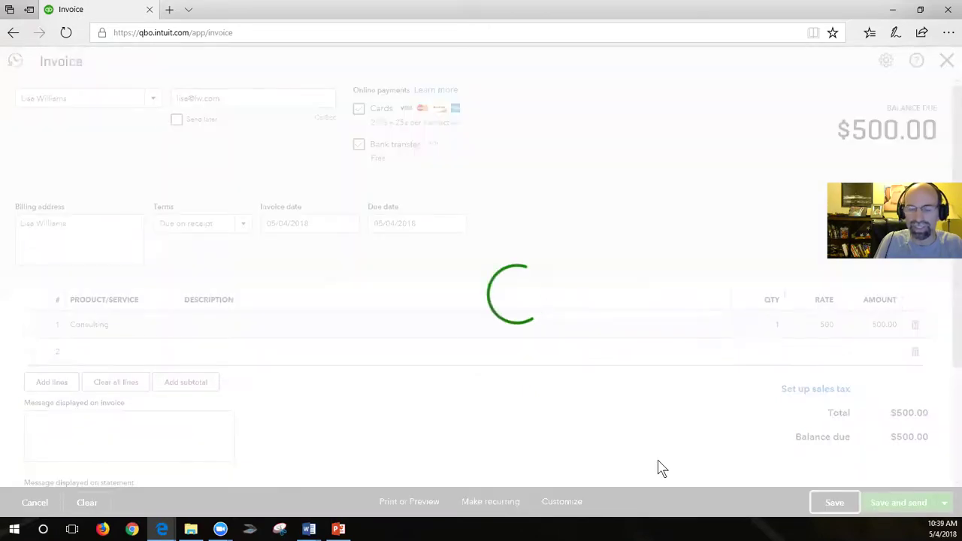
{"action": "left_click", "coordinate": [948, 62]}
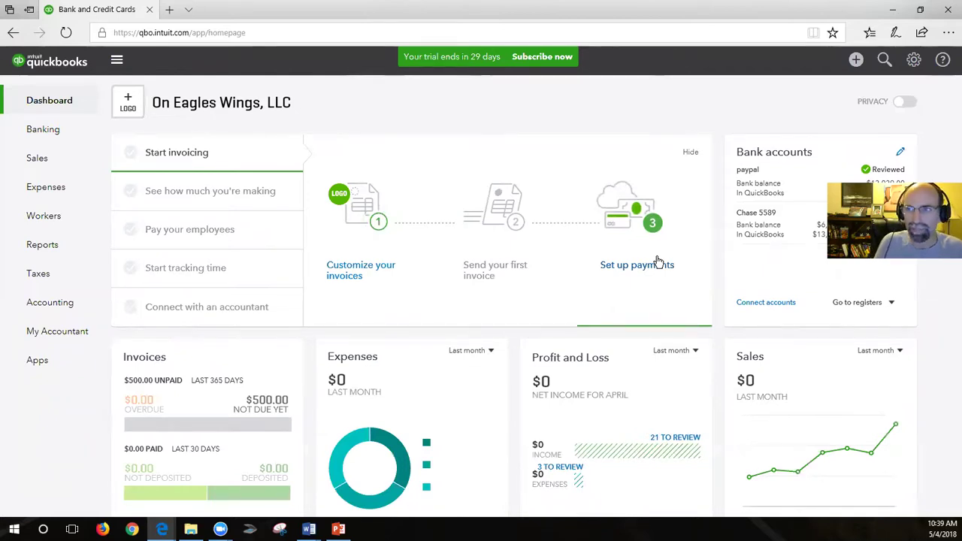
- Create a second invoice for the customer Alex Johnson and Co
{"action": "left_click", "coordinate": [856, 60]}
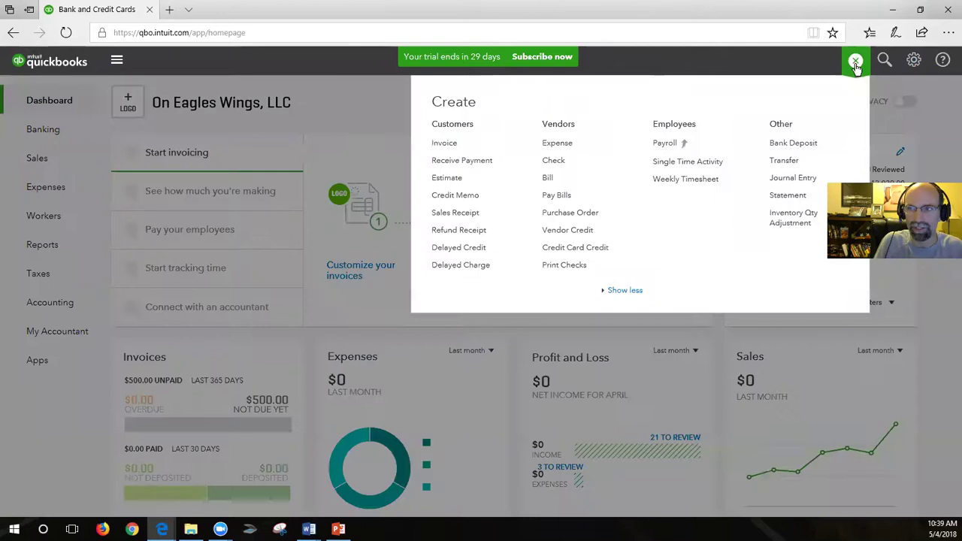
{"action": "left_click", "coordinate": [472, 149]}
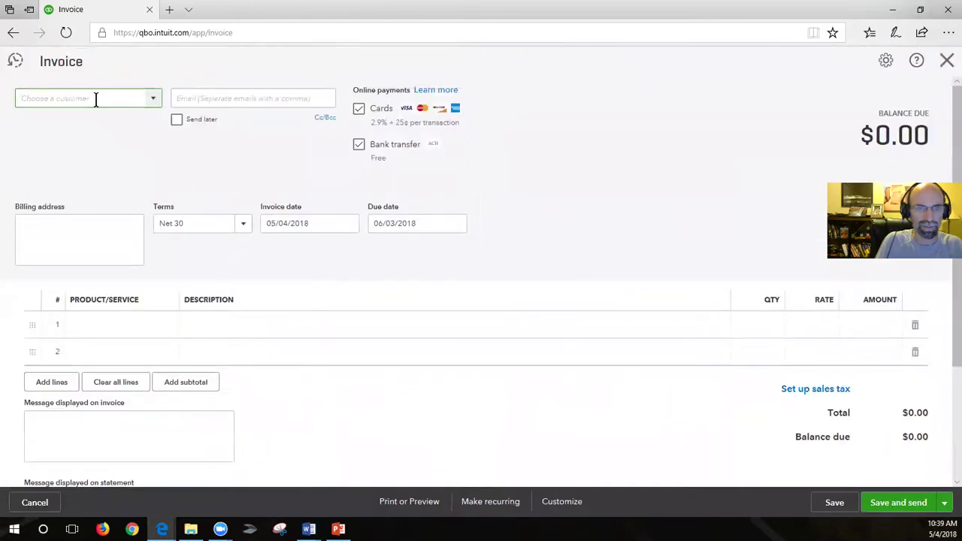
{"action": "type", "text": "ale"}
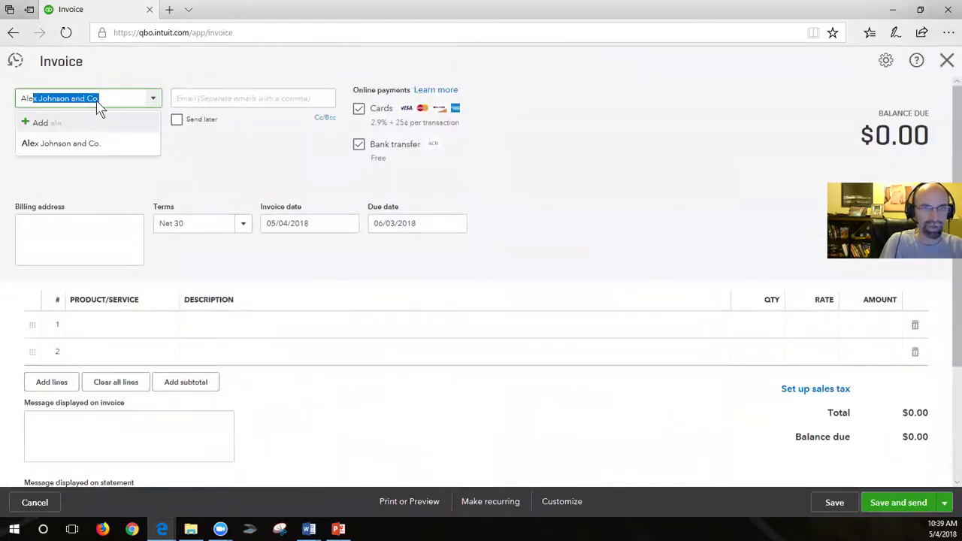
{"action": "key", "text": "Tab"}
- Add a Consulting line with a rate of 1500 to the invoice, then save and close it
{"action": "left_click", "coordinate": [117, 327]}
{"action": "type", "text": "cons"}
{"action": "key", "text": "Tab"}
{"action": "left_click", "coordinate": [823, 329]}
{"action": "type", "text": "1500"}
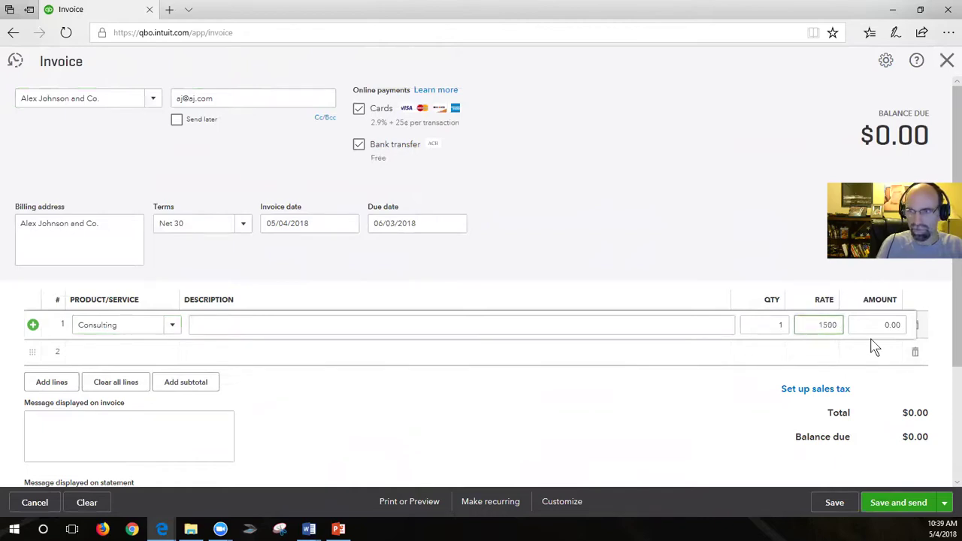
{"action": "key", "text": "Tab"}
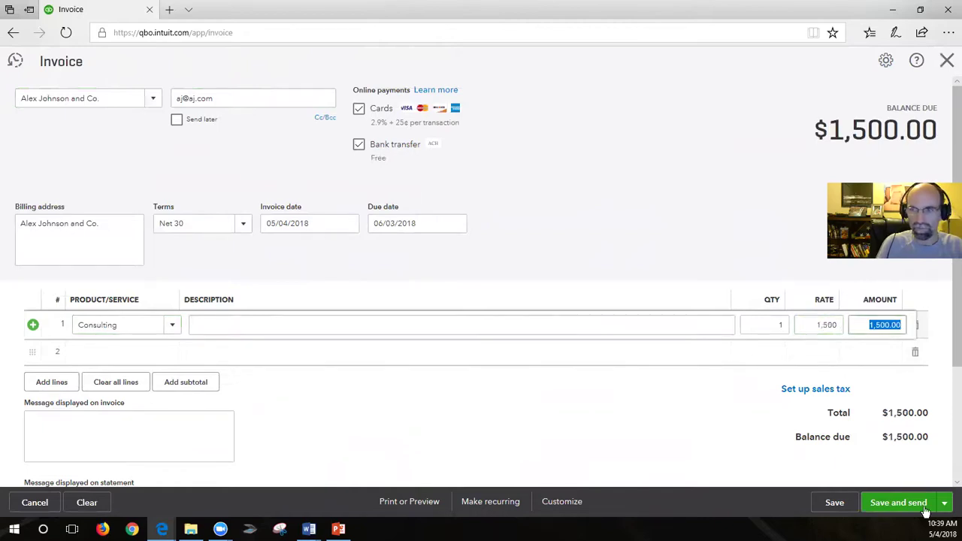
{"action": "left_click", "coordinate": [841, 512]}
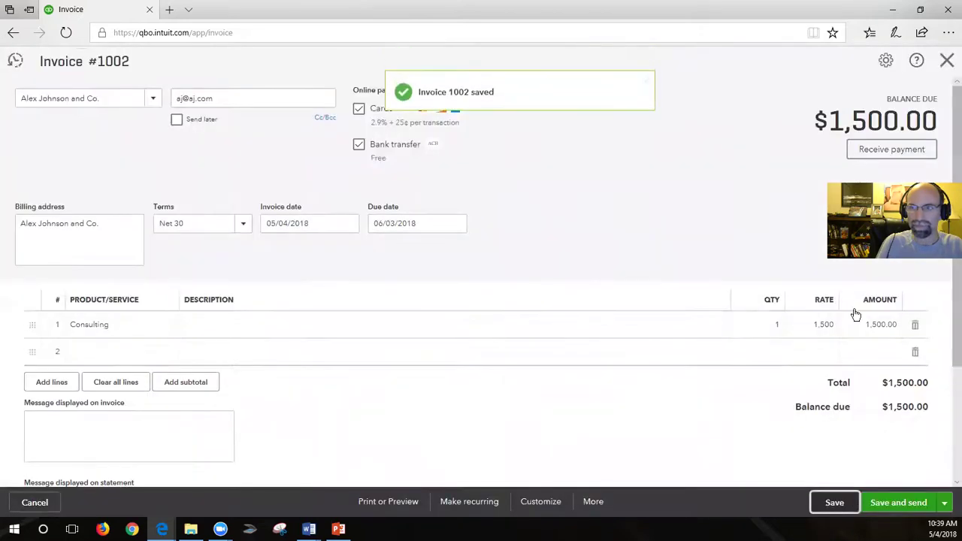
{"action": "left_click", "coordinate": [946, 60]}
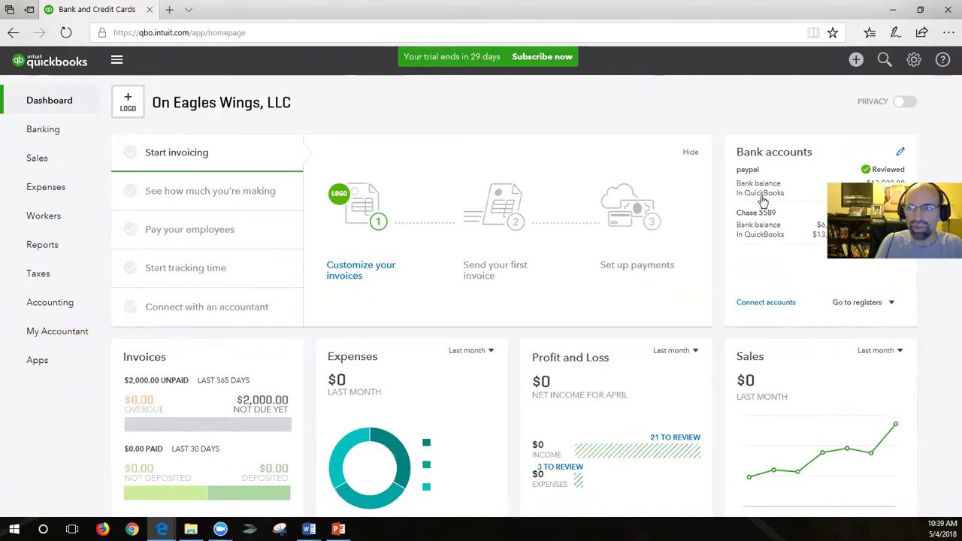
- Open the $500.00 invoice from the recent invoices and start receiving a payment for it
{"action": "left_click", "coordinate": [856, 59]}
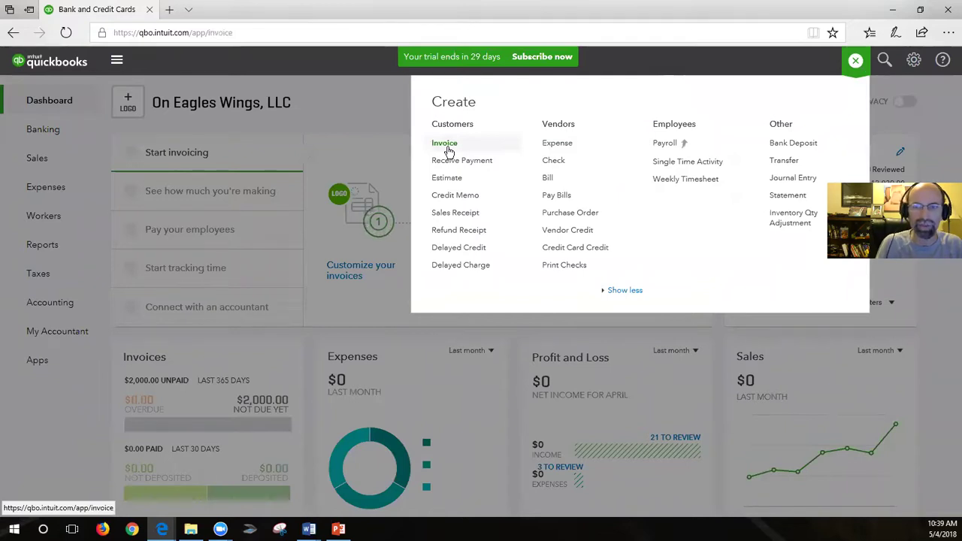
{"action": "left_click", "coordinate": [445, 143]}
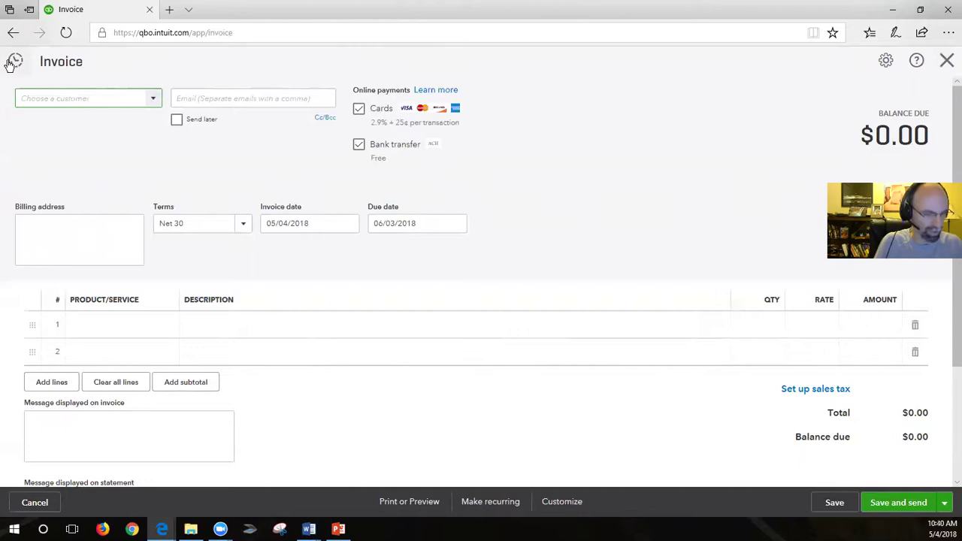
{"action": "left_click", "coordinate": [17, 63]}
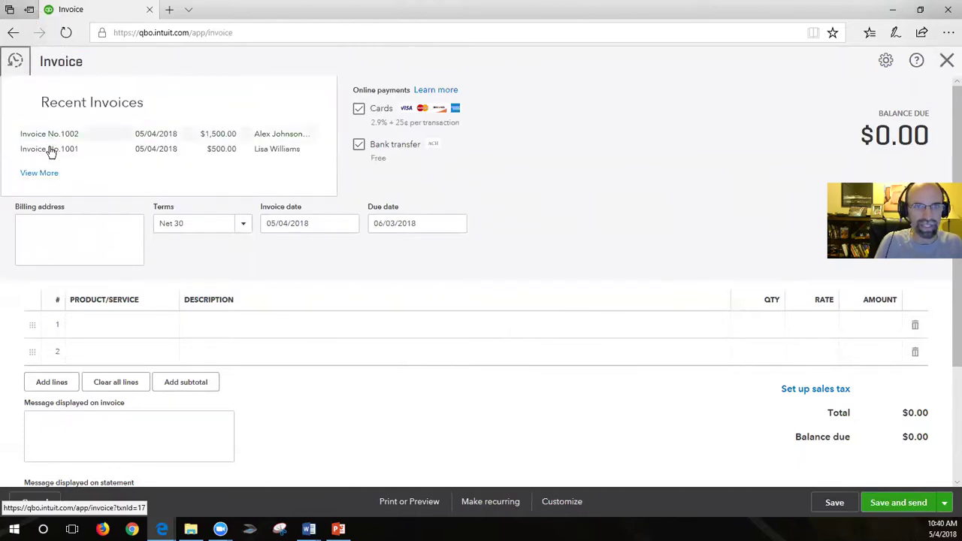
{"action": "left_click", "coordinate": [160, 153]}
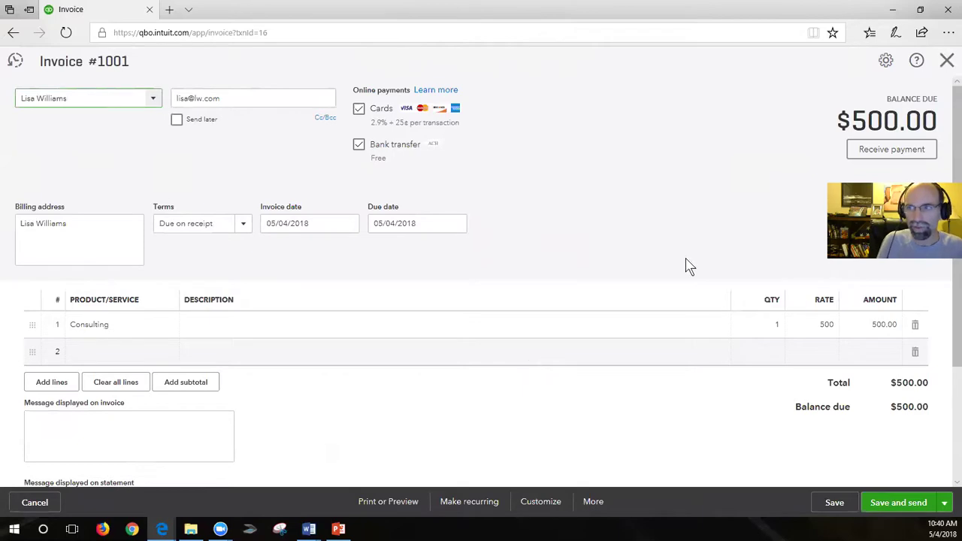
{"action": "left_click", "coordinate": [908, 152]}
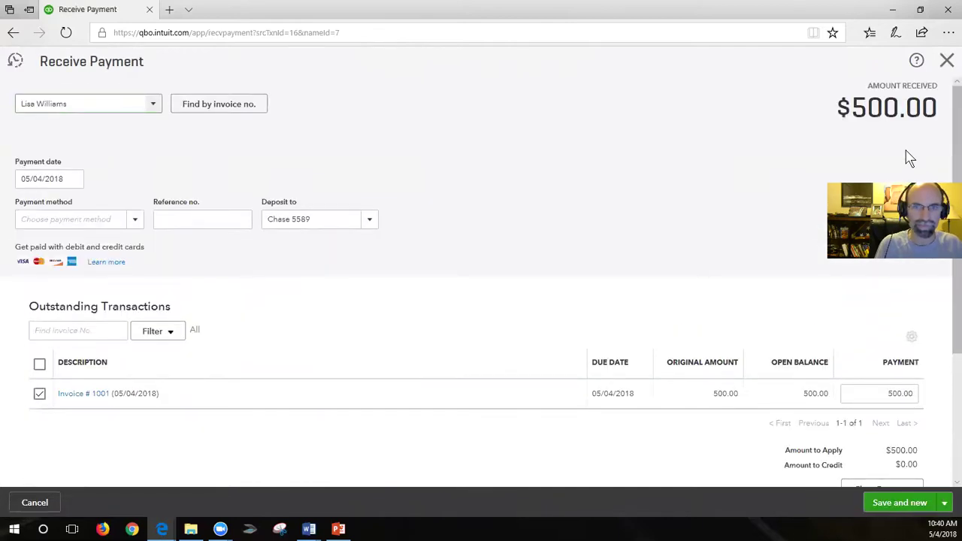
- Set the payment to deposit to Undeposited Funds and choose Check as the payment method
{"action": "left_click", "coordinate": [369, 223]}
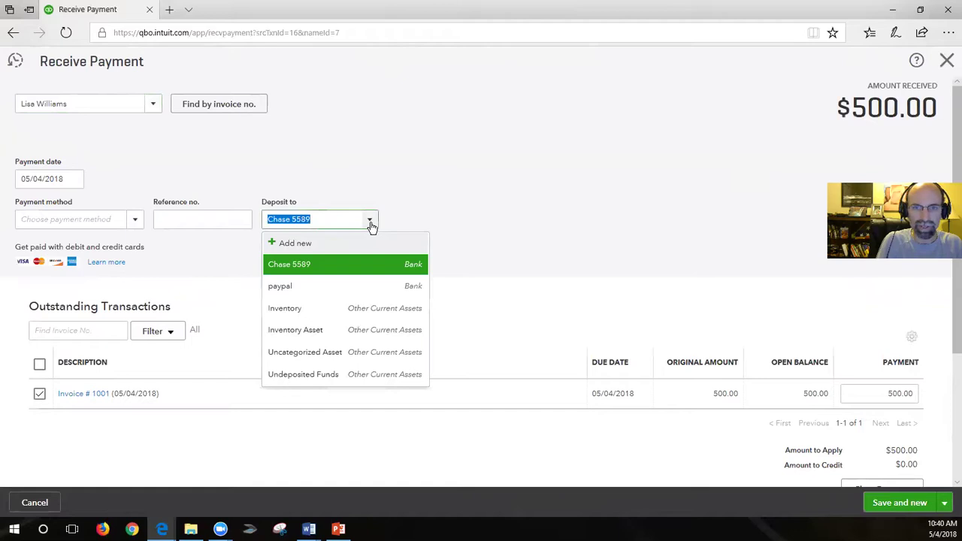
{"action": "left_click", "coordinate": [371, 374]}
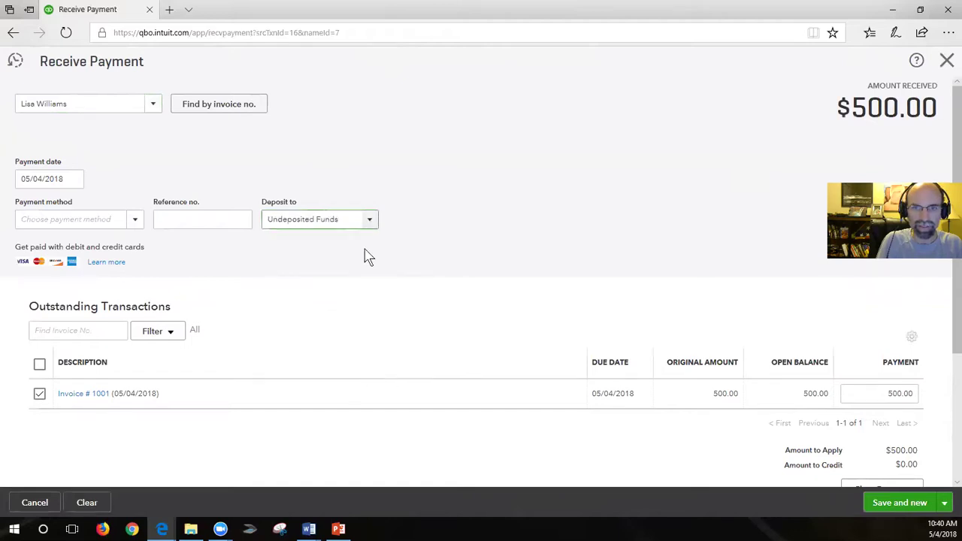
{"action": "left_click", "coordinate": [133, 223]}
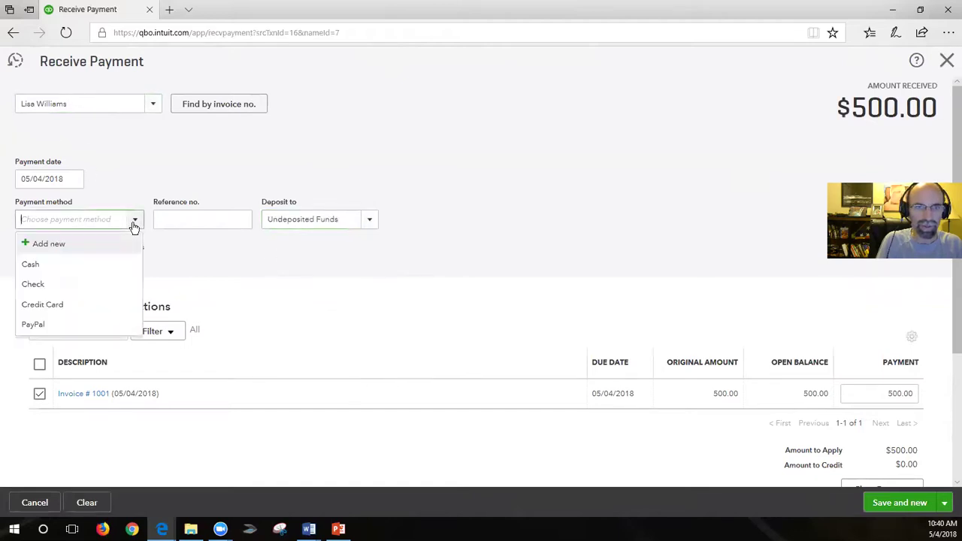
{"action": "left_click", "coordinate": [58, 284]}
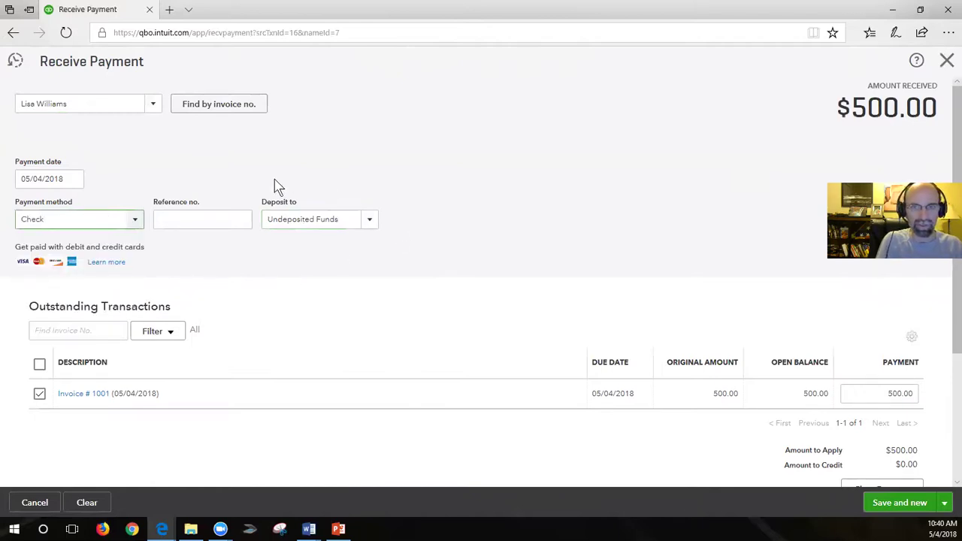
{"action": "mouse_move", "coordinate": [267, 219]}
{"action": "left_mouse_down"}
{"action": "mouse_move", "coordinate": [348, 225]}
{"action": "mouse_move", "coordinate": [267, 224]}
{"action": "left_mouse_up"}
{"action": "left_click", "coordinate": [338, 218]}
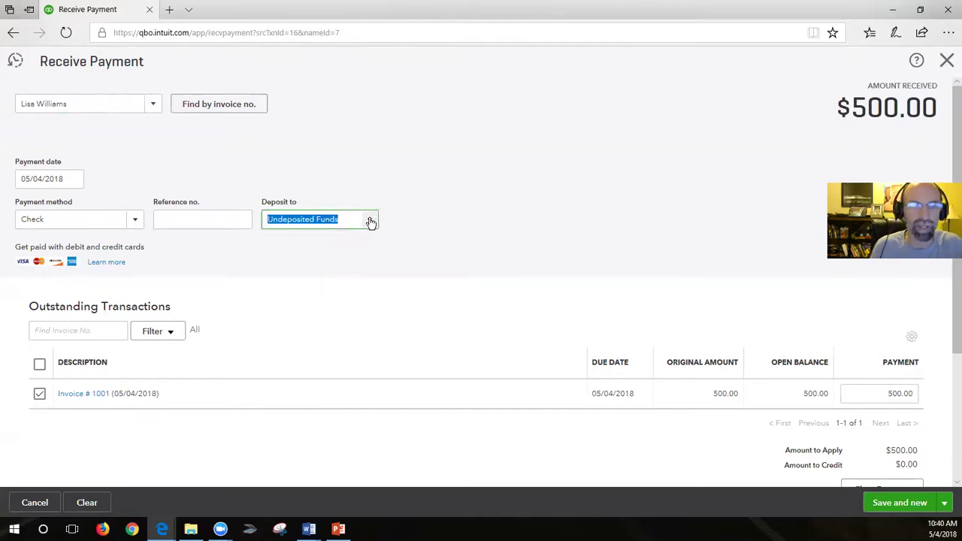
- Enter 5245 as the check payment's reference number, then save and close the payment
{"action": "left_click", "coordinate": [198, 220]}
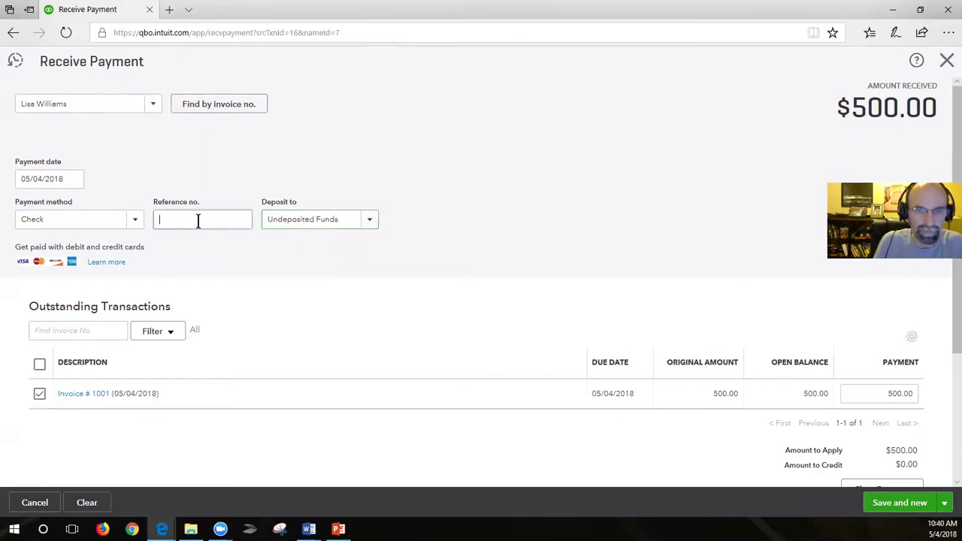
{"action": "type", "text": "5245"}
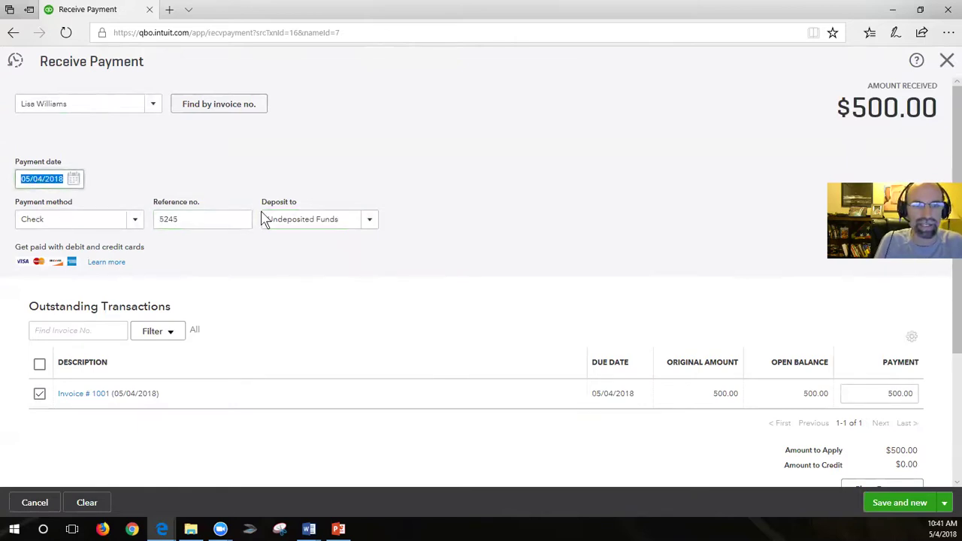
{"action": "left_click", "coordinate": [41, 395]}
{"action": "left_click", "coordinate": [41, 395]}
{"action": "left_click", "coordinate": [346, 218]}
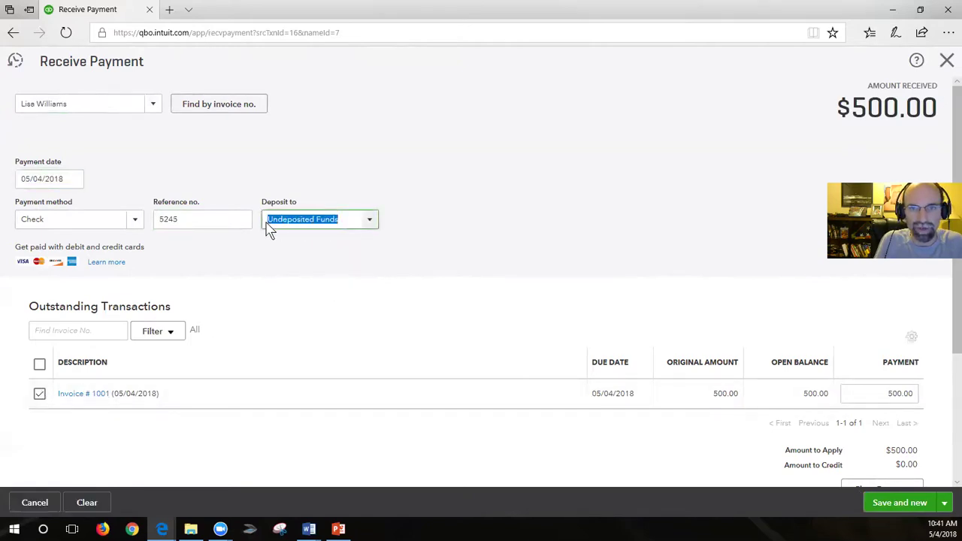
{"action": "left_click", "coordinate": [279, 225]}
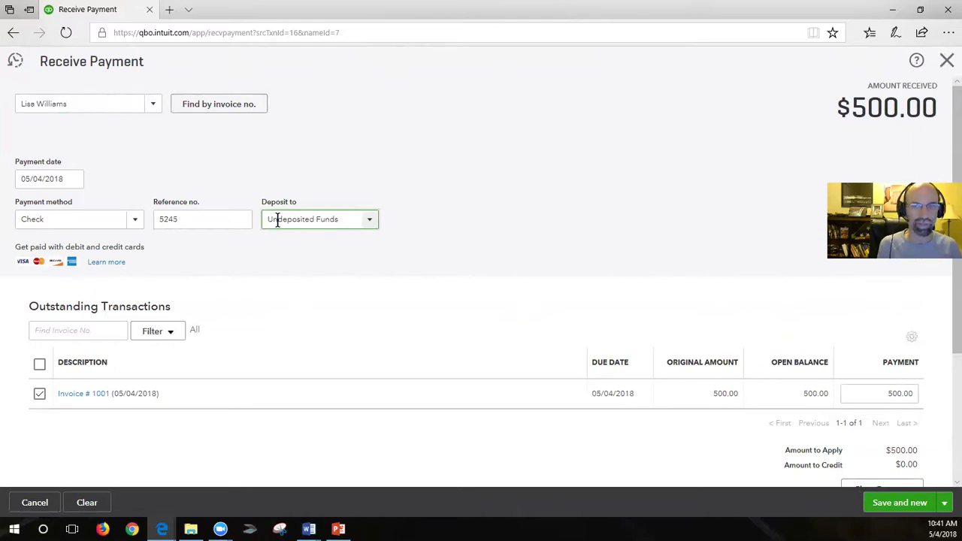
{"action": "left_click", "coordinate": [945, 502]}
{"action": "left_click", "coordinate": [918, 485]}
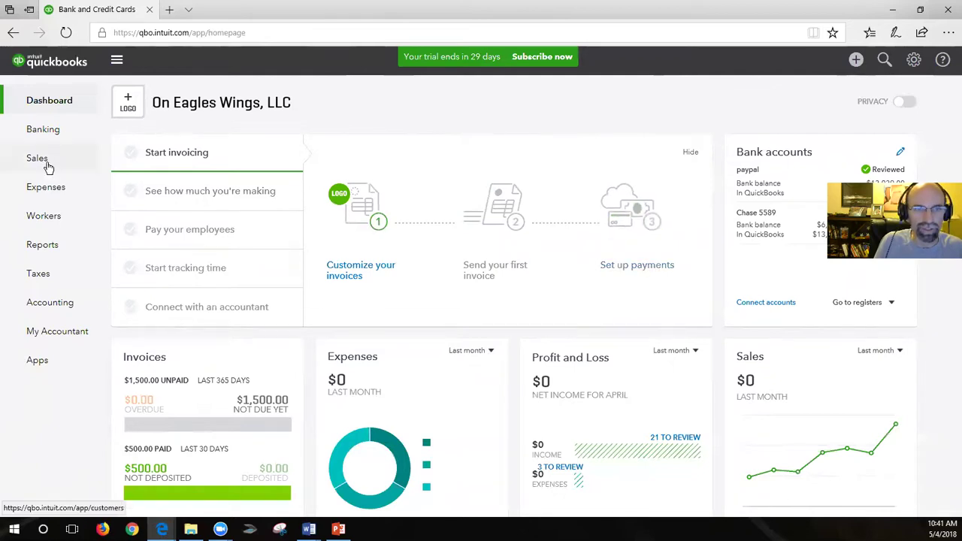
- View the customers with open unpaid invoices in Sales, then display the list of all sales transactions
{"action": "left_click", "coordinate": [47, 167]}
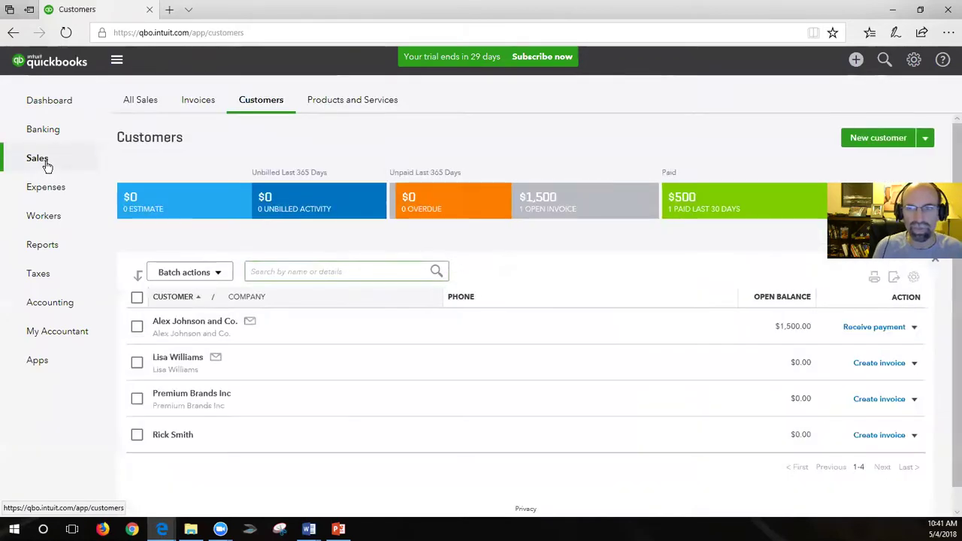
{"action": "left_click", "coordinate": [580, 203]}
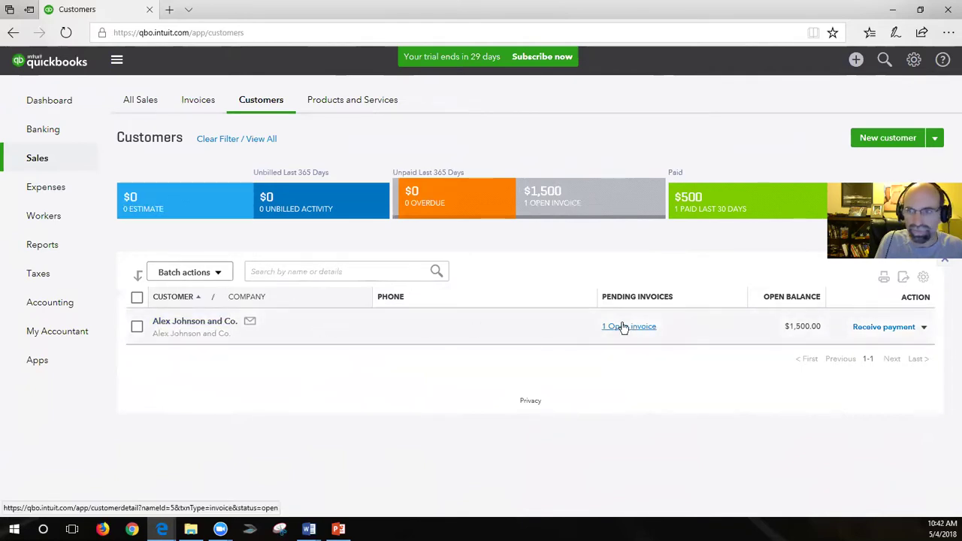
{"action": "left_click", "coordinate": [151, 105]}
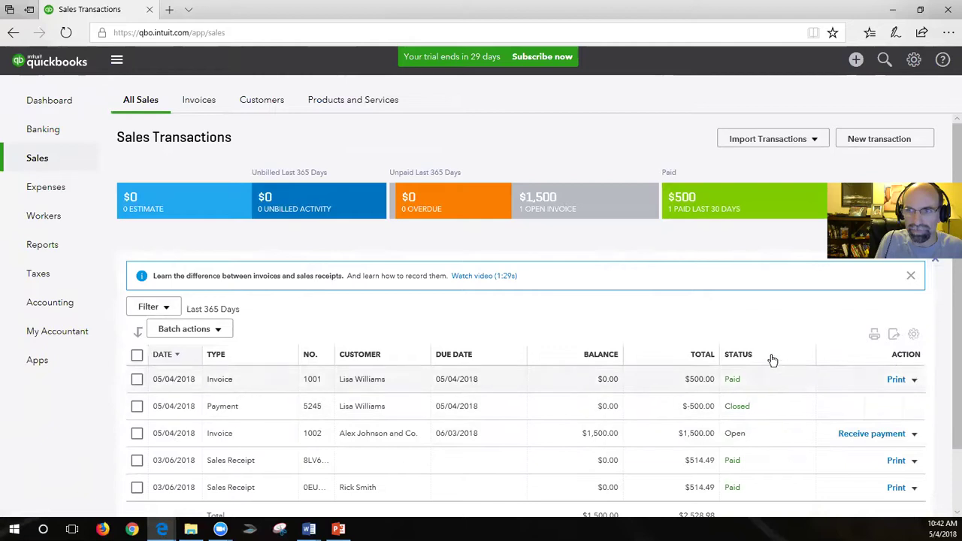
{"action": "scroll", "coordinate": [861, 372], "scroll_direction": "down", "scroll_amount": 1}
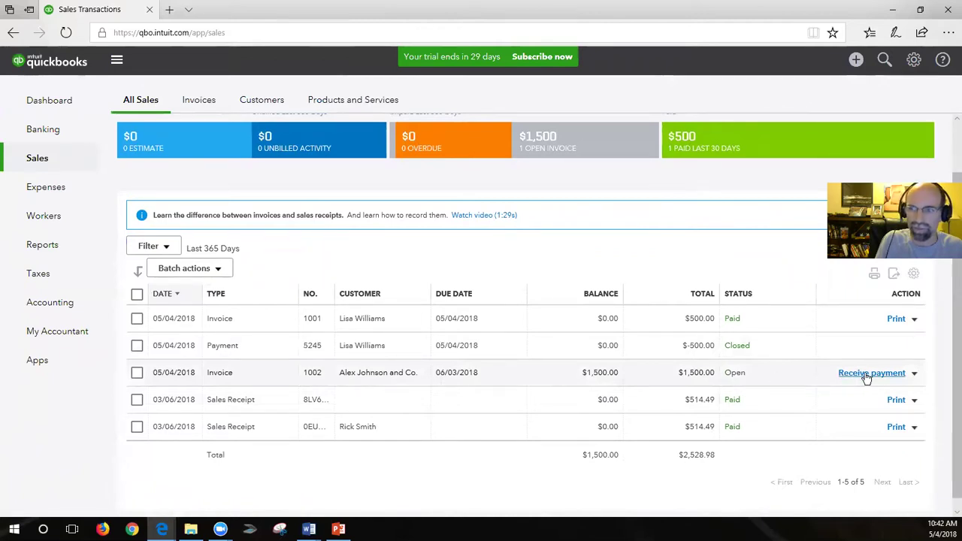
- Filter the sales transactions by type Invoices and status Open
{"action": "left_click", "coordinate": [166, 249]}
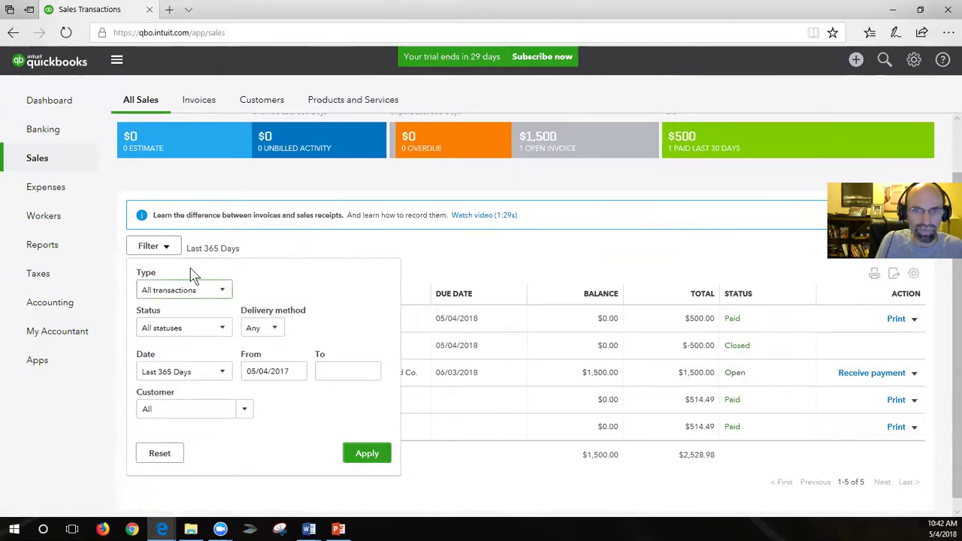
{"action": "left_click", "coordinate": [222, 293]}
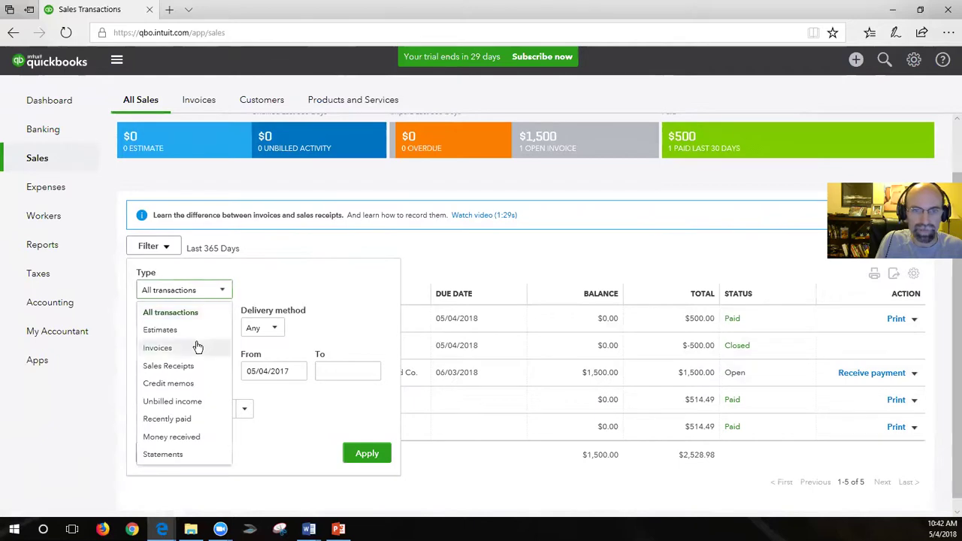
{"action": "left_click", "coordinate": [195, 348]}
{"action": "left_click", "coordinate": [219, 330]}
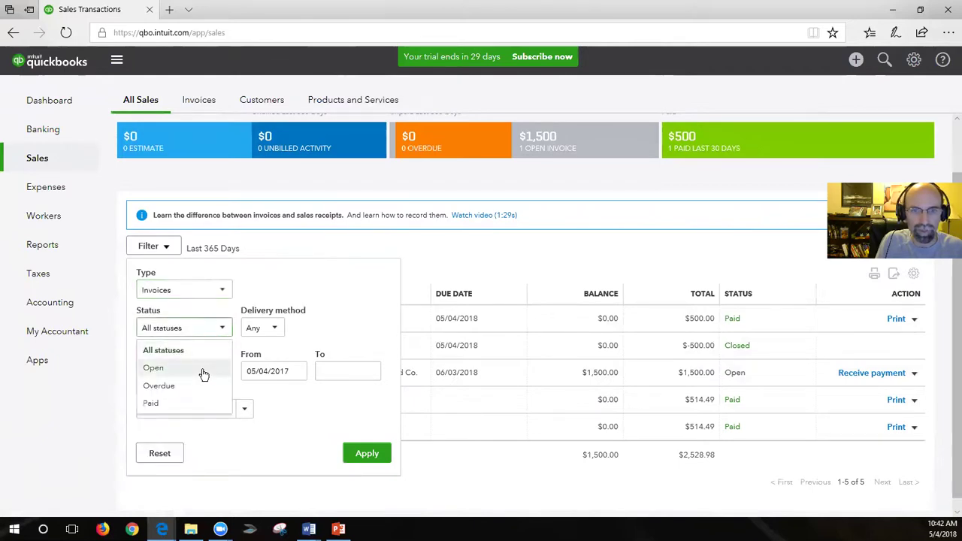
{"action": "left_click", "coordinate": [200, 368]}
{"action": "left_click", "coordinate": [366, 454]}
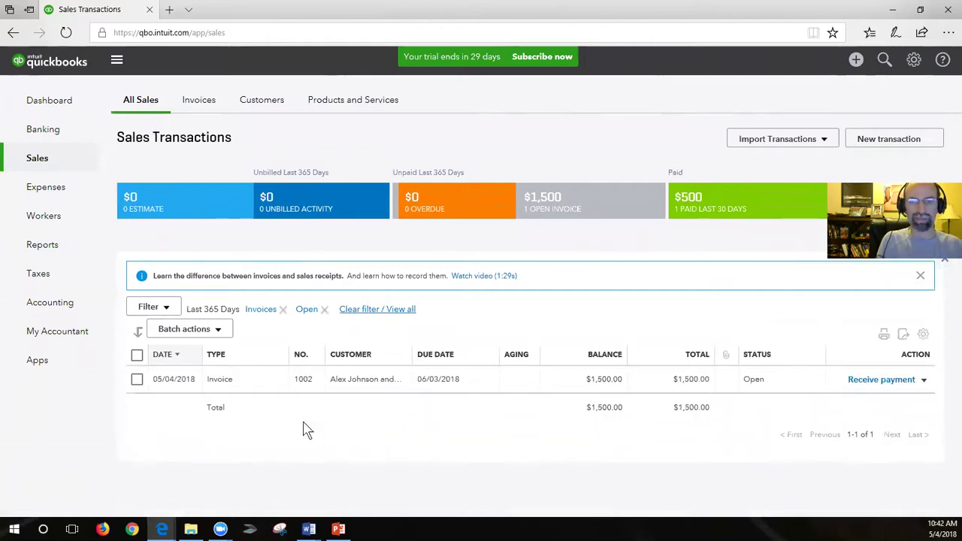
- Start receiving payment for open invoice 1002, choosing Check as the payment method and entering reference number 54872
{"action": "left_click", "coordinate": [881, 380]}
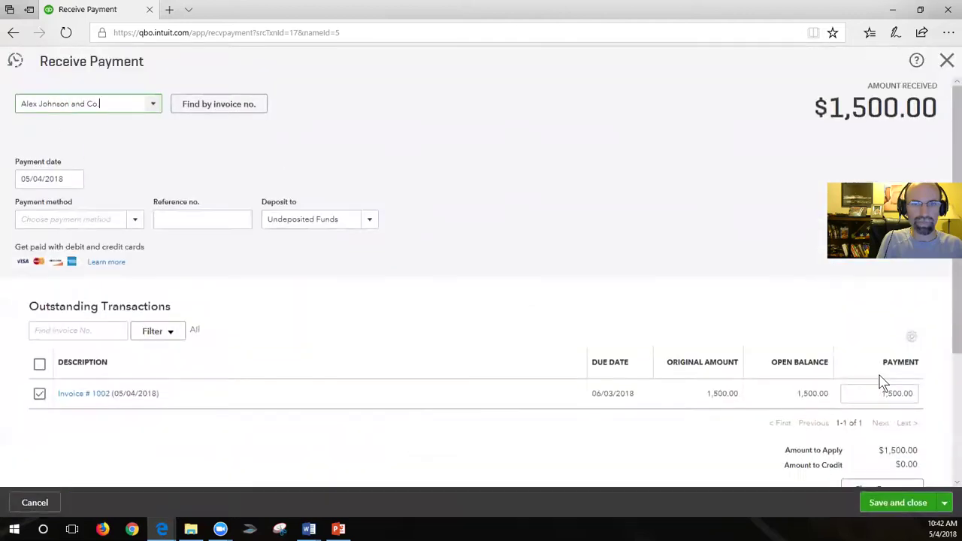
{"action": "left_click", "coordinate": [136, 219]}
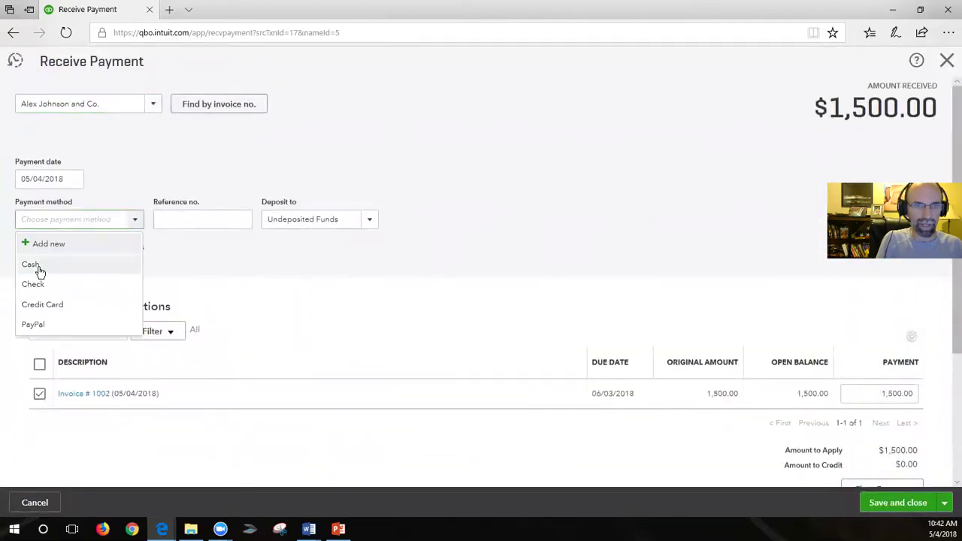
{"action": "left_click", "coordinate": [38, 283]}
{"action": "left_click", "coordinate": [182, 221]}
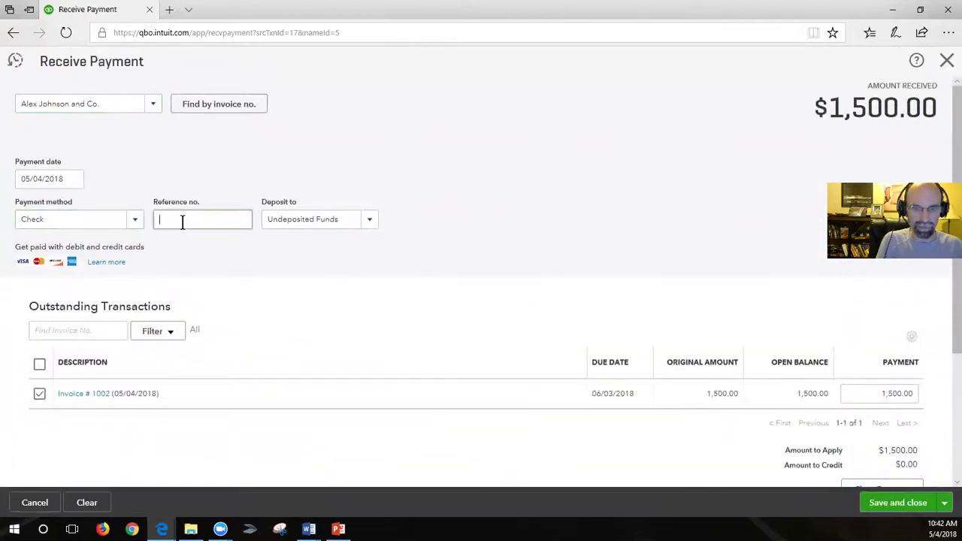
{"action": "type", "text": "54872"}
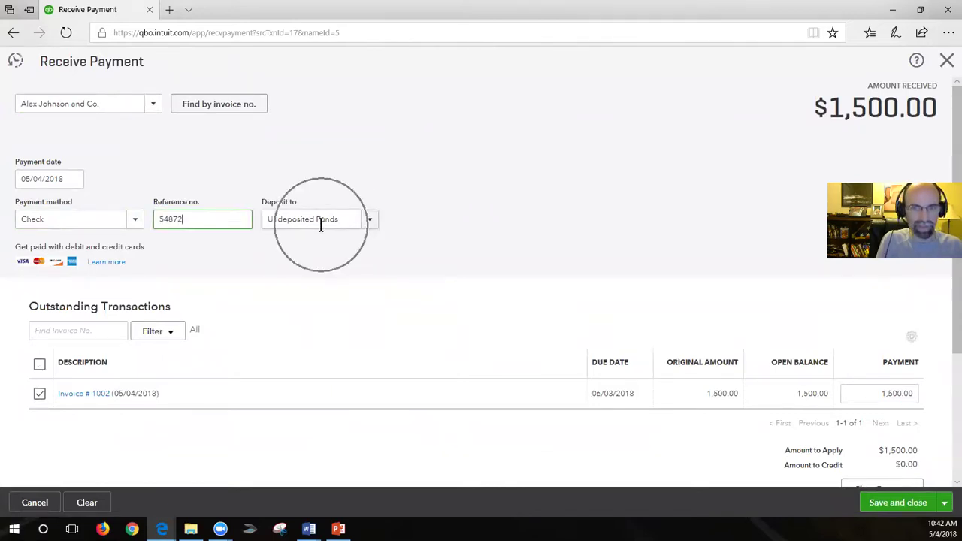
- Set the payment applied to invoice 1002 to half its amount, 1,500.00/2, then save and close the payment
{"action": "left_click", "coordinate": [876, 395]}
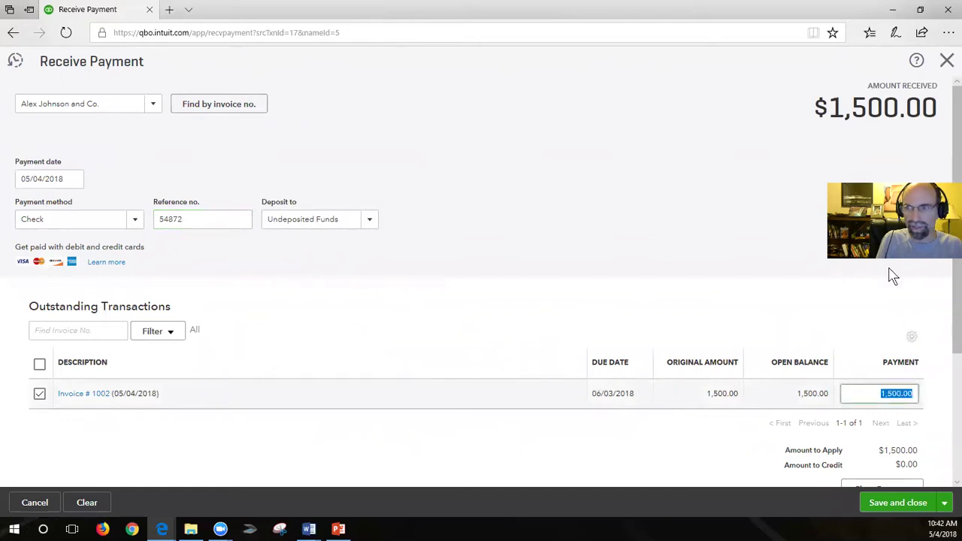
{"action": "scroll", "coordinate": [898, 316], "scroll_direction": "down", "scroll_amount": 1}
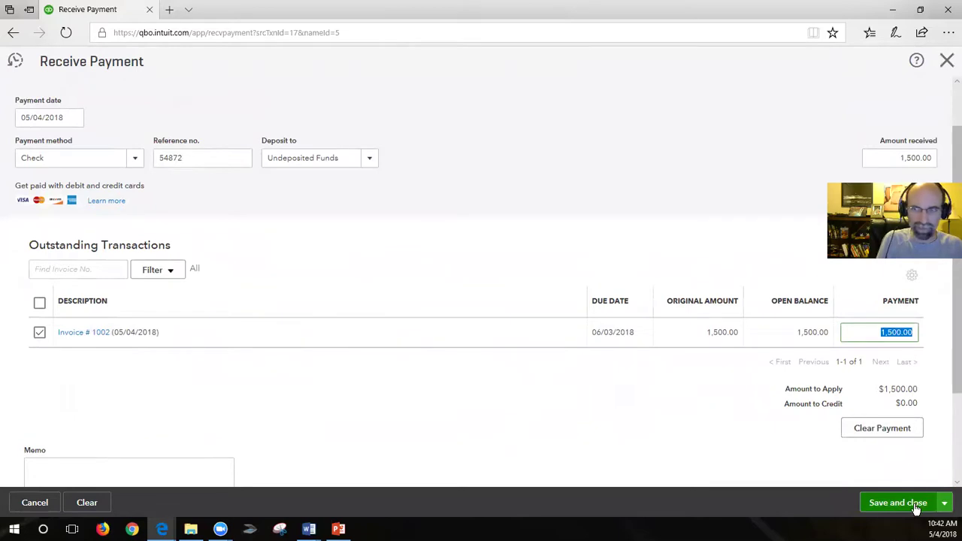
{"action": "left_click_drag", "start_coordinate": [880, 333], "coordinate": [914, 334]}
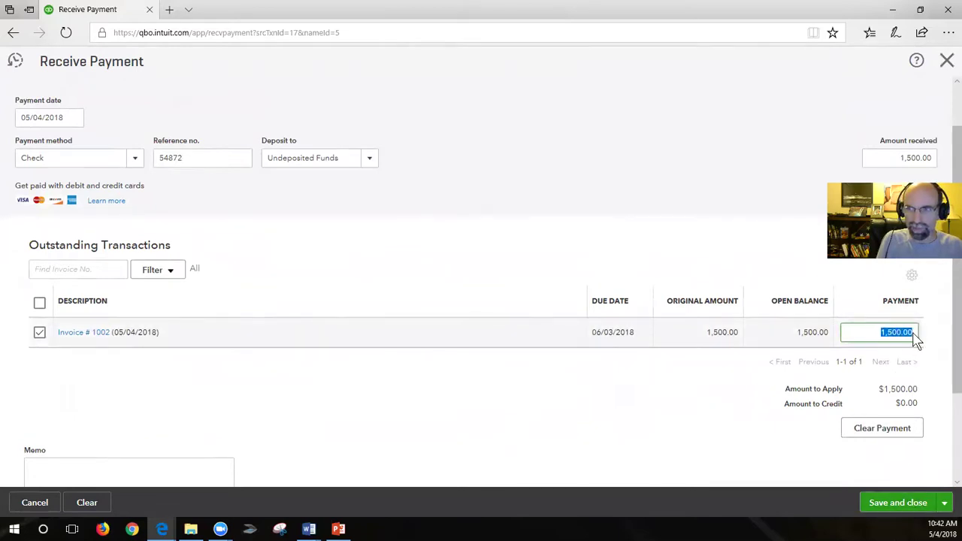
{"action": "left_click", "coordinate": [915, 336]}
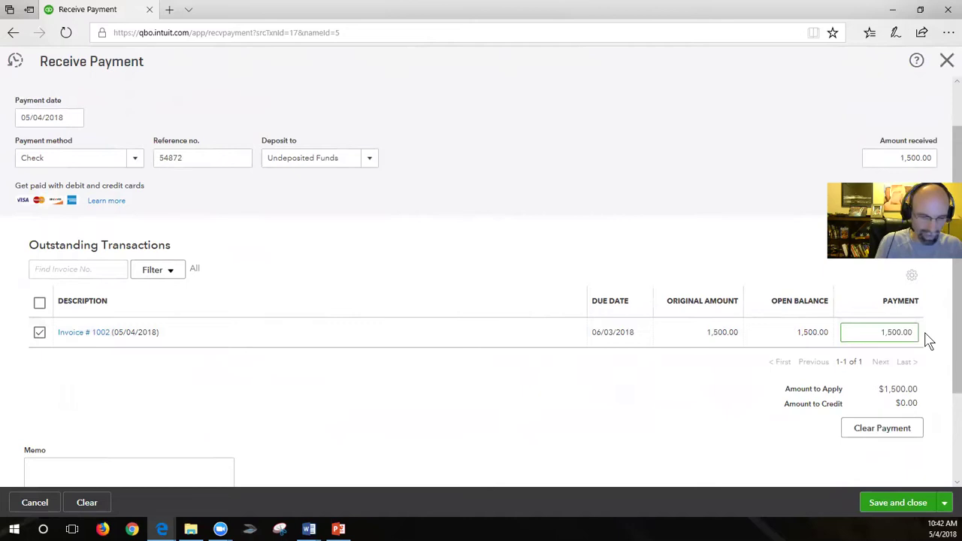
{"action": "type", "text": "/2"}
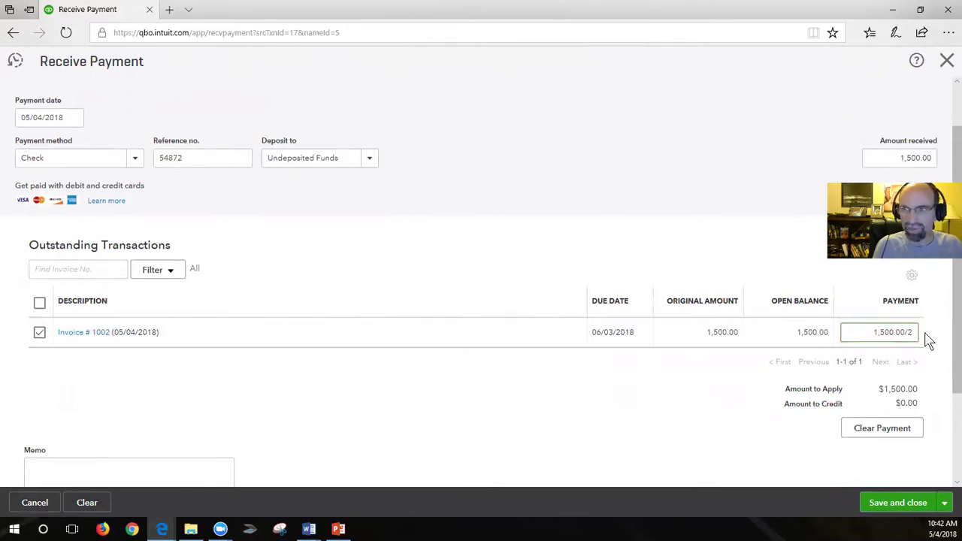
{"action": "key", "text": "Tab"}
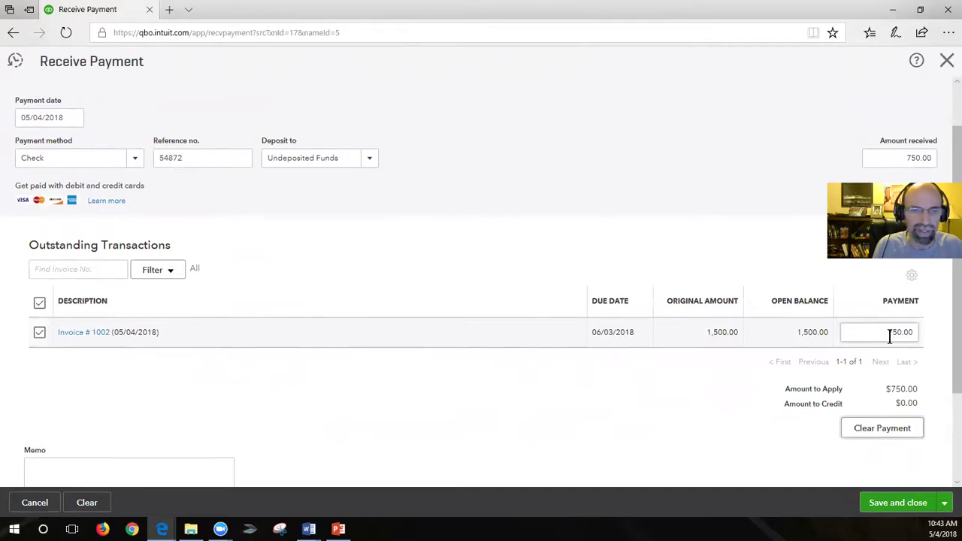
{"action": "left_click", "coordinate": [914, 510]}
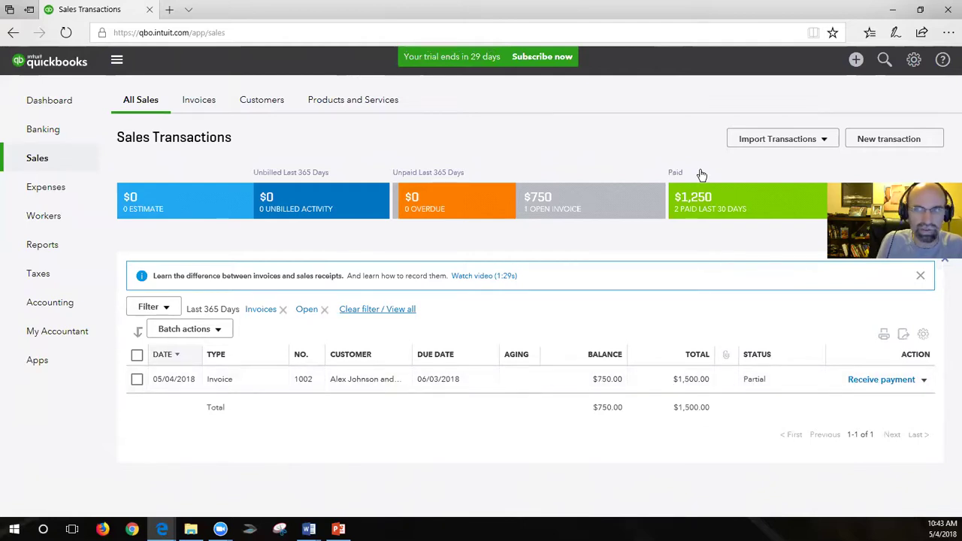
- Open the Chart of Accounts and examine the QuickBooks balance of the Undeposited Funds account
{"action": "left_click", "coordinate": [914, 62]}
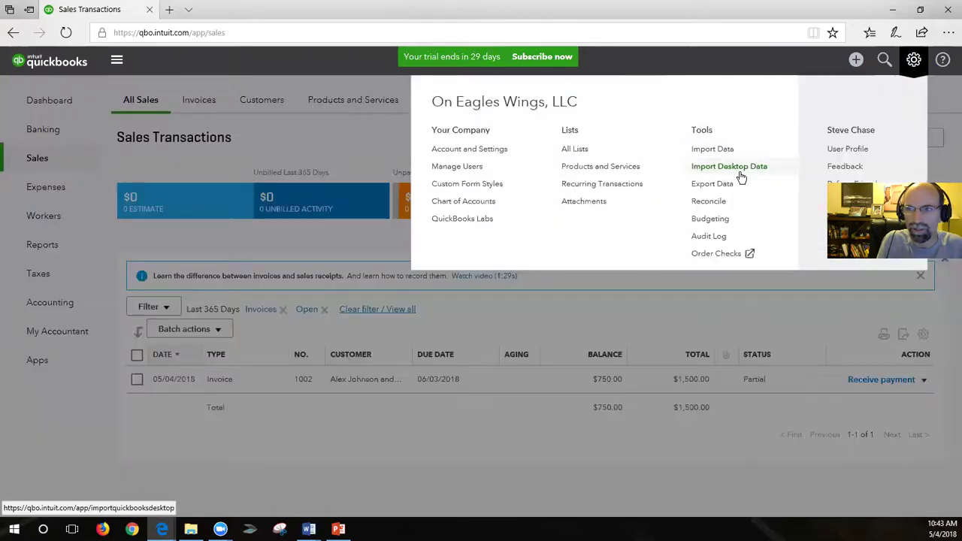
{"action": "left_click", "coordinate": [466, 203]}
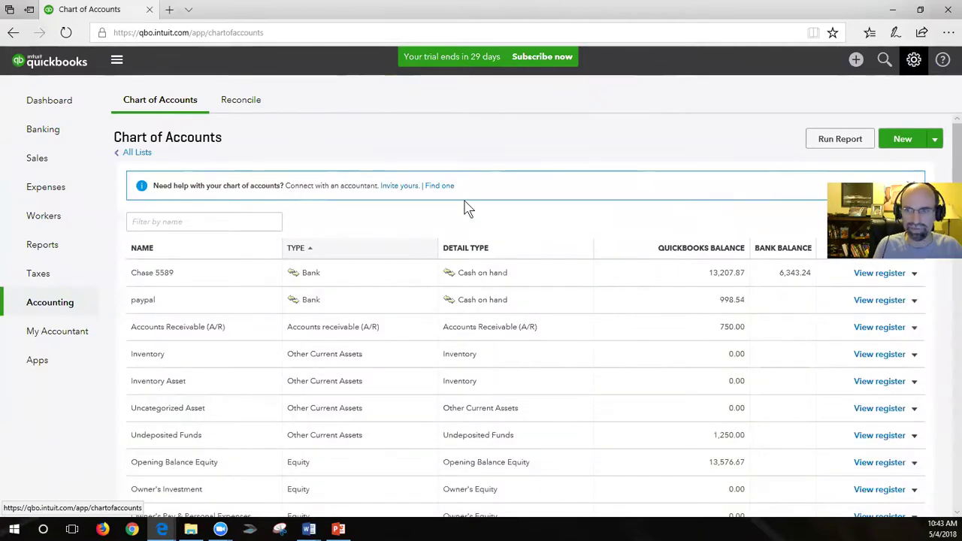
{"action": "scroll", "coordinate": [464, 434], "scroll_direction": "down", "scroll_amount": 1}
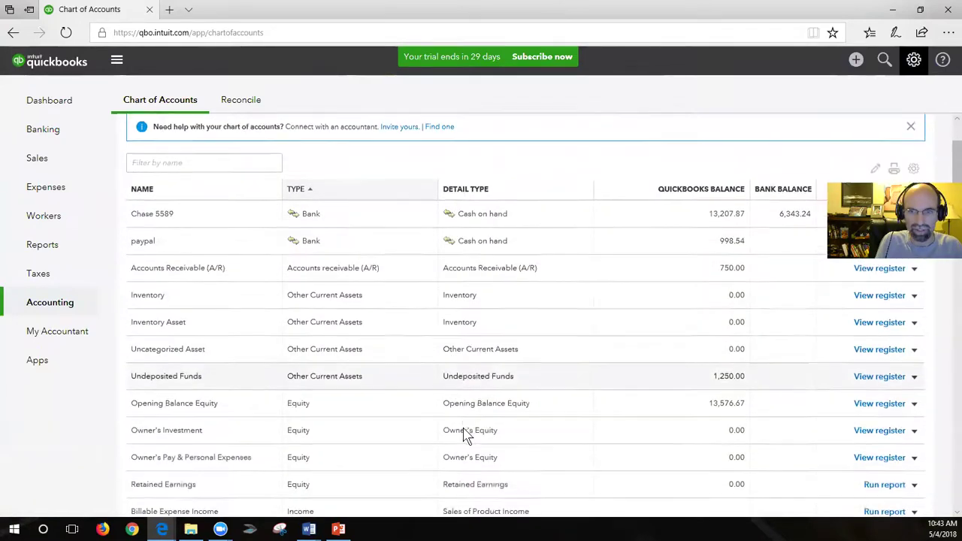
{"action": "left_click_drag", "start_coordinate": [713, 376], "coordinate": [745, 376]}
{"action": "left_click", "coordinate": [730, 376]}
{"action": "left_click", "coordinate": [715, 374]}
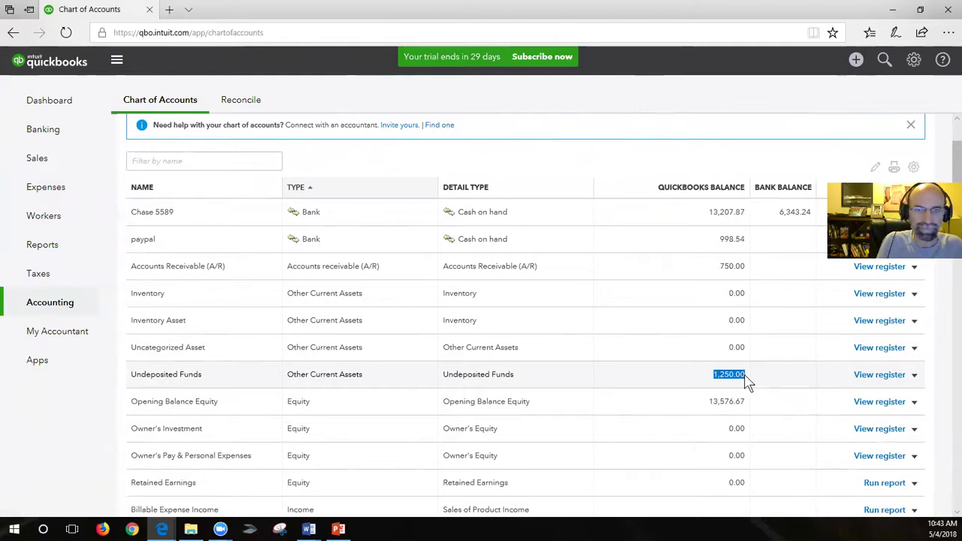
{"action": "scroll", "coordinate": [747, 382], "scroll_direction": "up", "scroll_amount": 2}
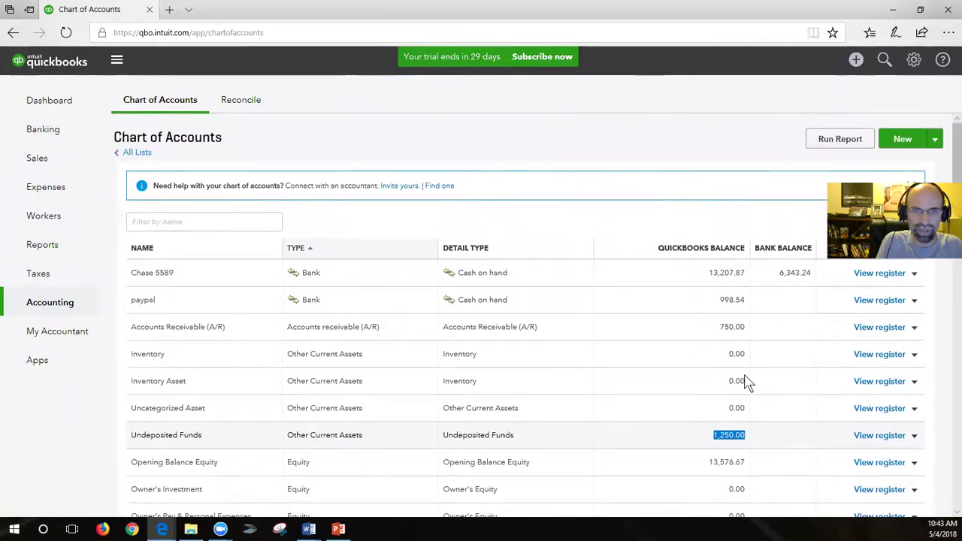
- Open the Chase bank account's register, search its transactions for 500, and clear the search filter
{"action": "left_click", "coordinate": [873, 275]}
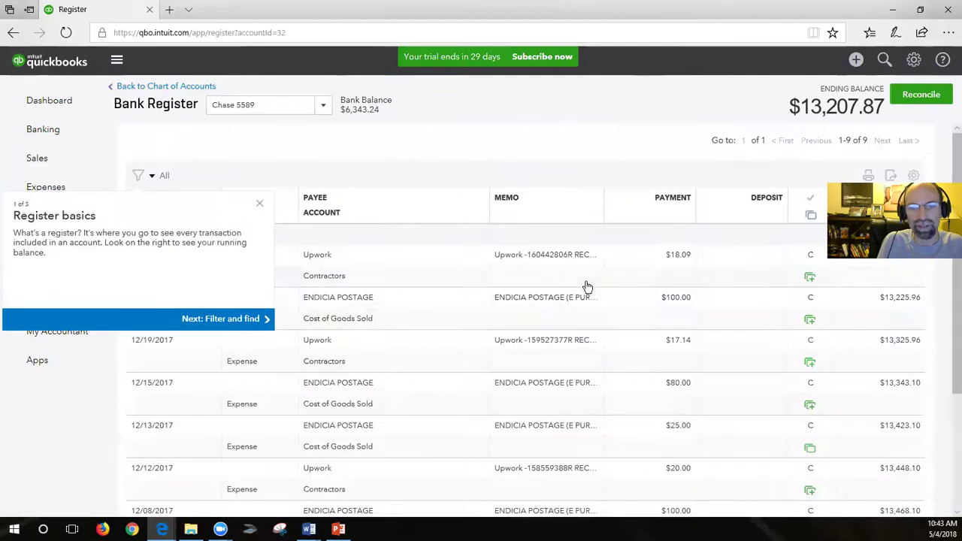
{"action": "left_click", "coordinate": [259, 204]}
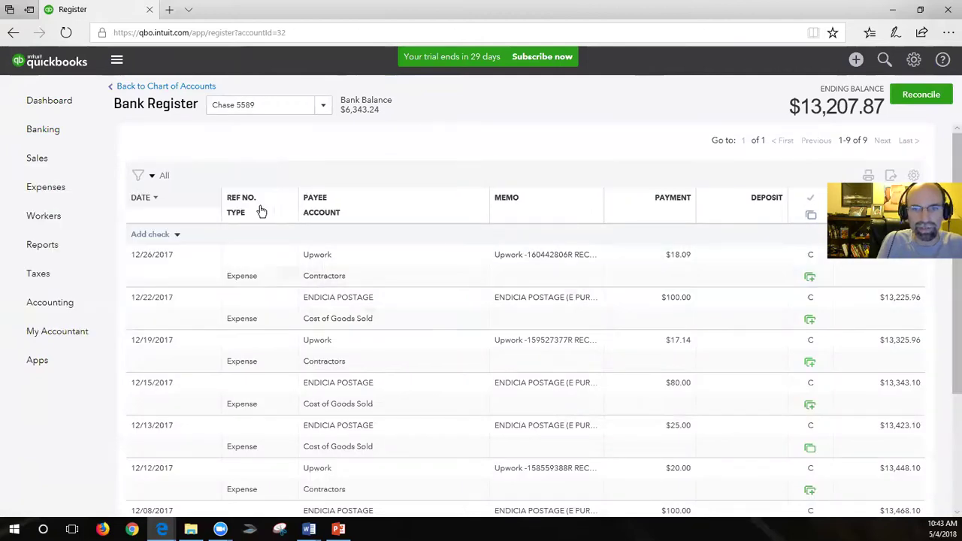
{"action": "left_click", "coordinate": [138, 175]}
{"action": "type", "text": "500"}
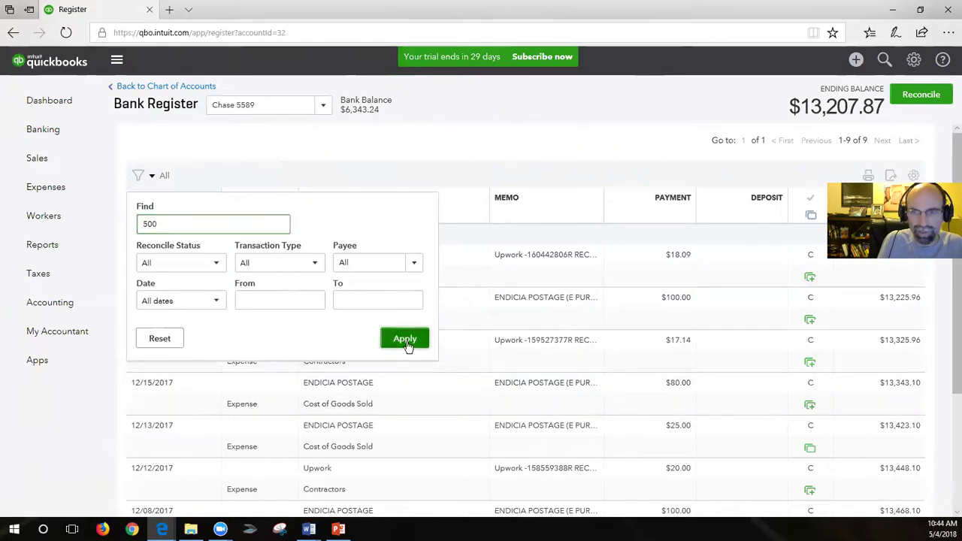
{"action": "left_click", "coordinate": [407, 342]}
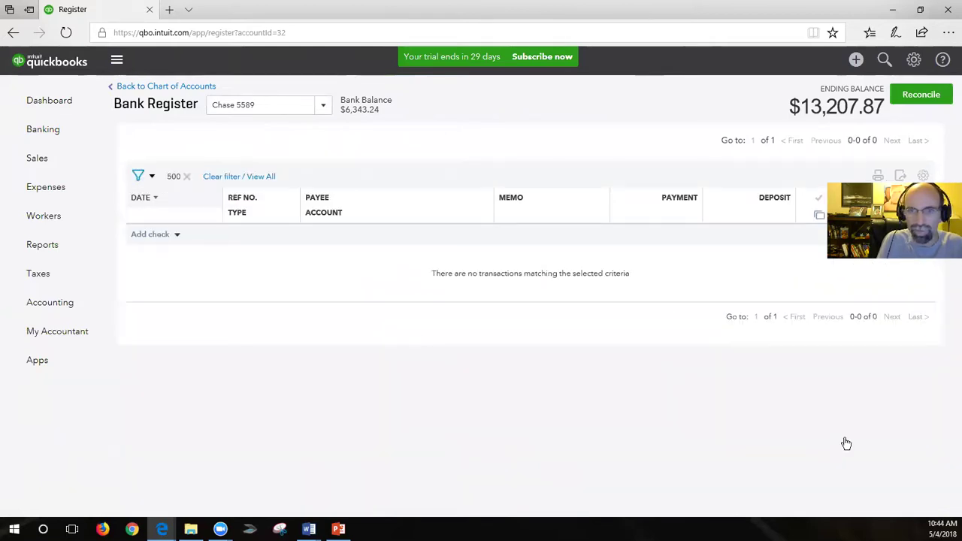
{"action": "left_click", "coordinate": [139, 177]}
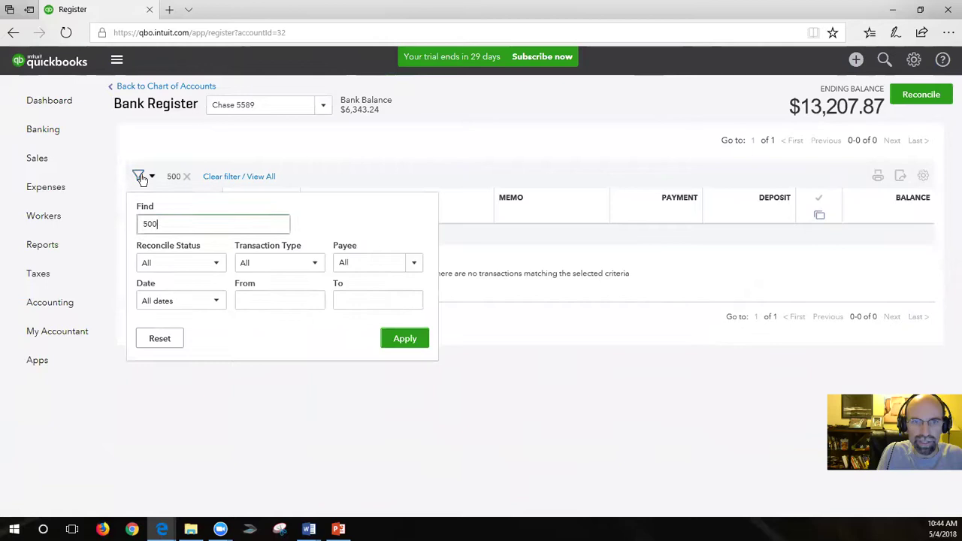
{"action": "left_click", "coordinate": [187, 177]}
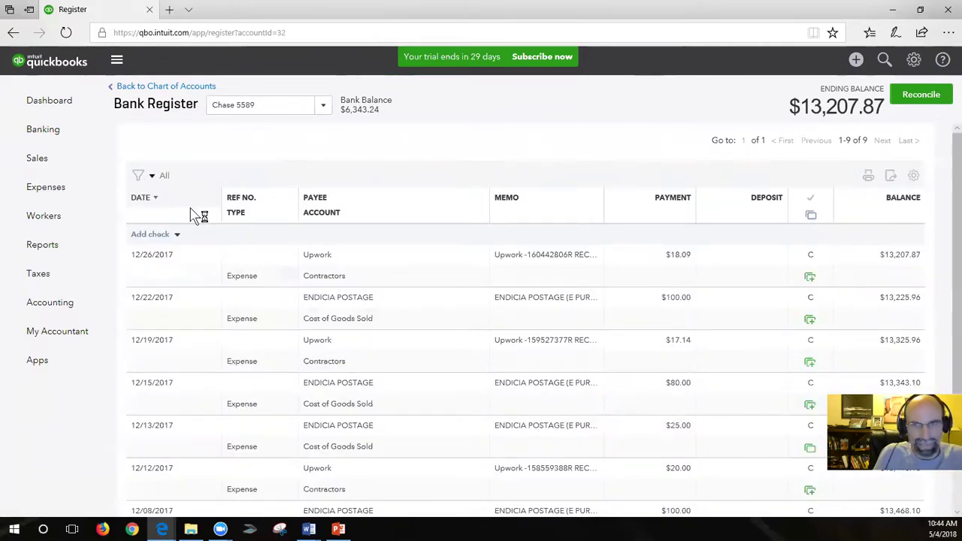
- Reverse the register's date sort to oldest first, and open and dismiss the transaction filter
{"action": "left_click", "coordinate": [153, 204]}
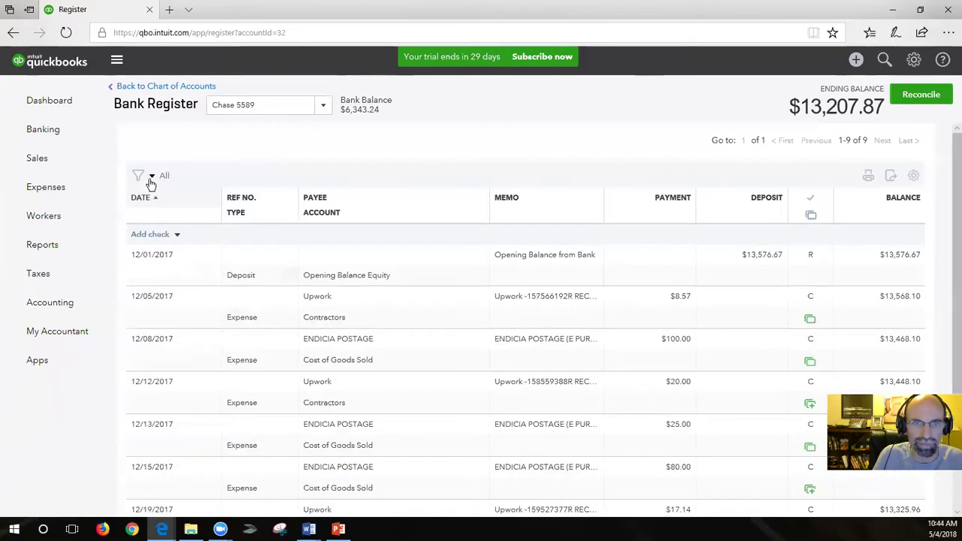
{"action": "left_click", "coordinate": [150, 181]}
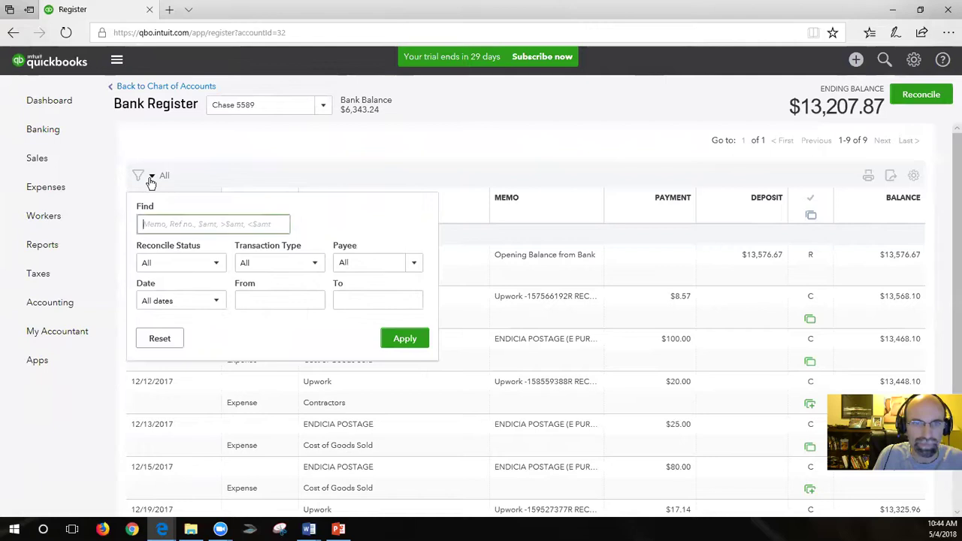
{"action": "left_click", "coordinate": [143, 176]}
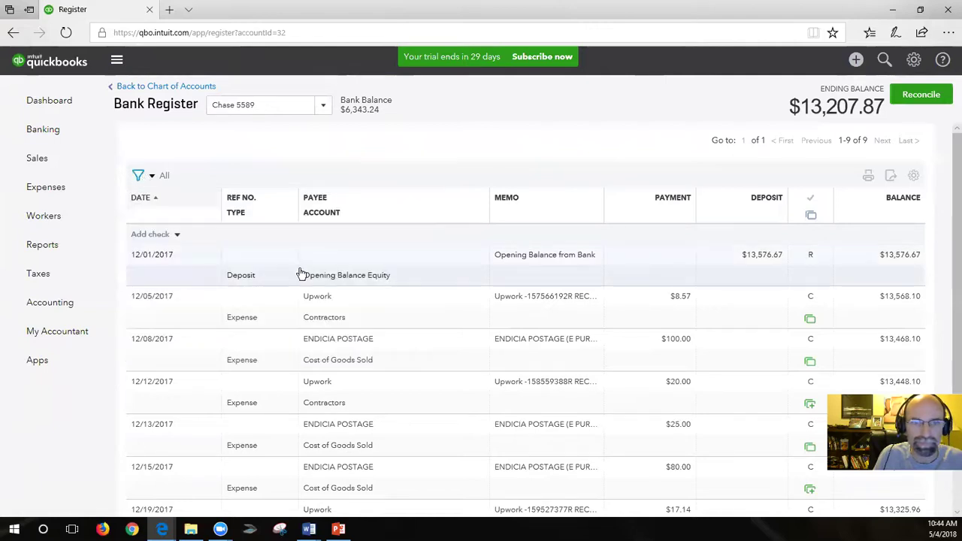
- Start a new deposit entry in the Chase register, choosing the individual invoiced customer as payee and entering a deposit amount of 500
{"action": "left_click", "coordinate": [177, 236]}
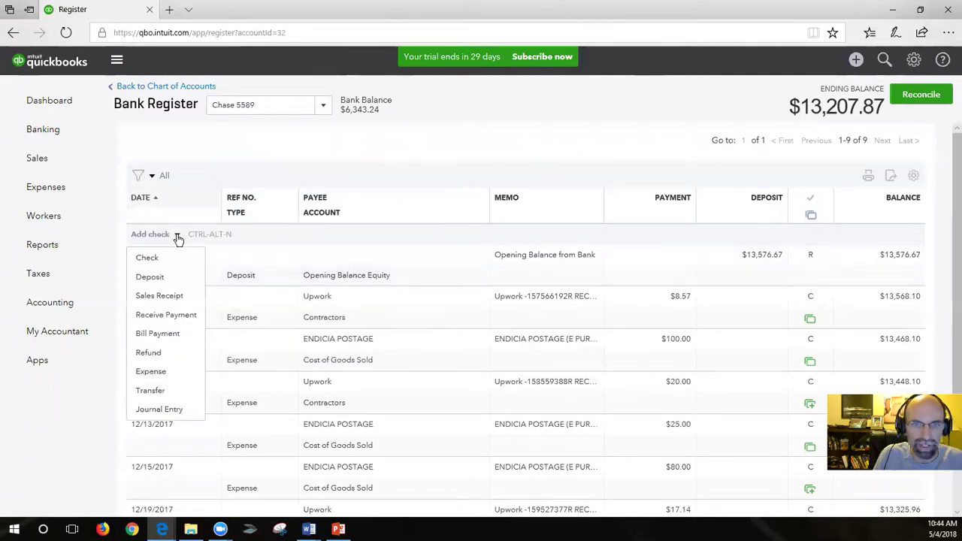
{"action": "left_click", "coordinate": [161, 281]}
{"action": "left_click", "coordinate": [332, 262]}
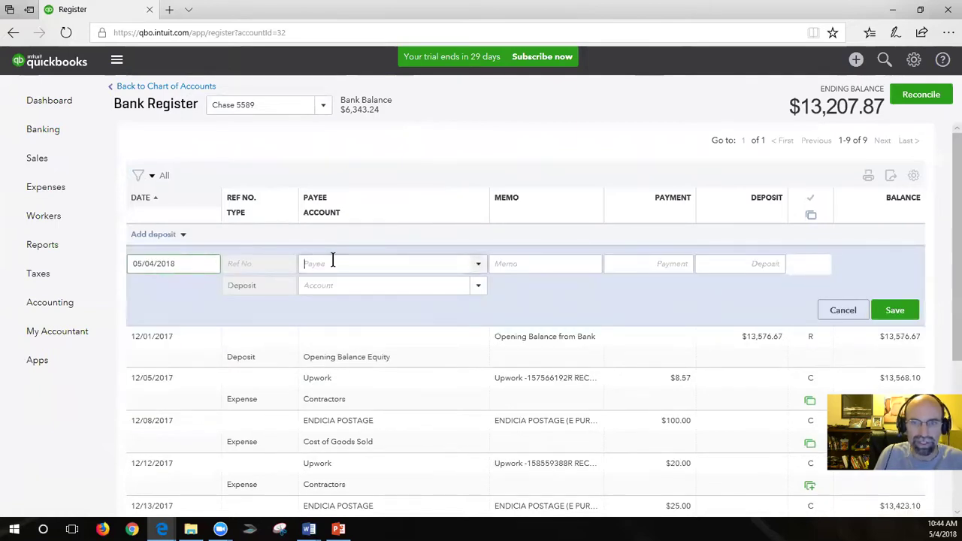
{"action": "type", "text": "al"}
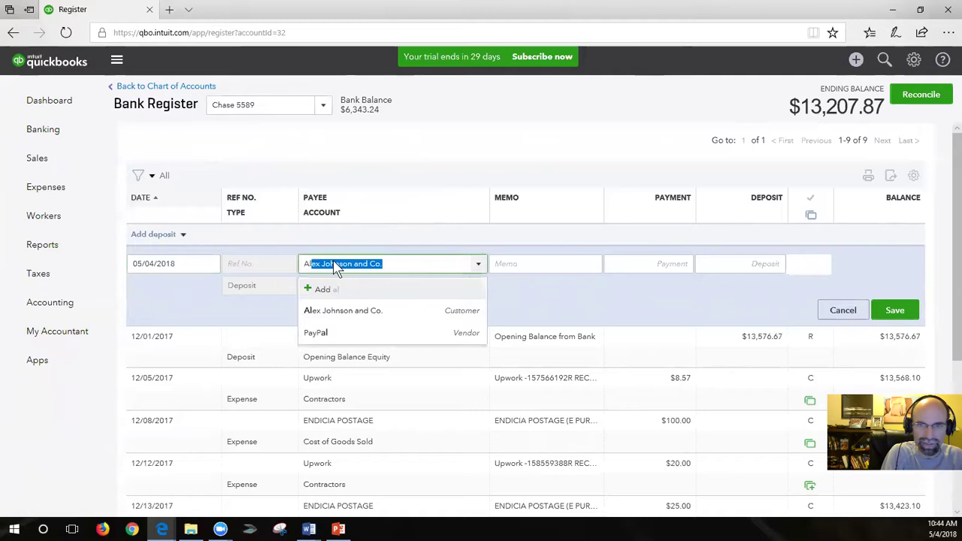
{"action": "key", "text": "BackSpace"}
{"action": "key", "text": "BackSpace"}
{"action": "key", "text": "BackSpace"}
{"action": "type", "text": "lis"}
{"action": "key", "text": "Tab"}
{"action": "key", "text": "Tab"}
{"action": "key", "text": "Tab"}
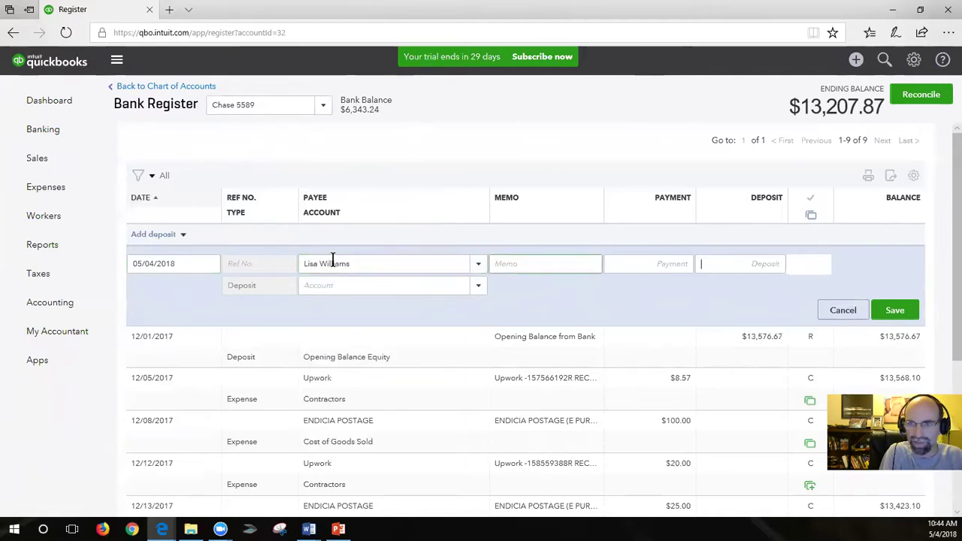
{"action": "type", "text": "500"}
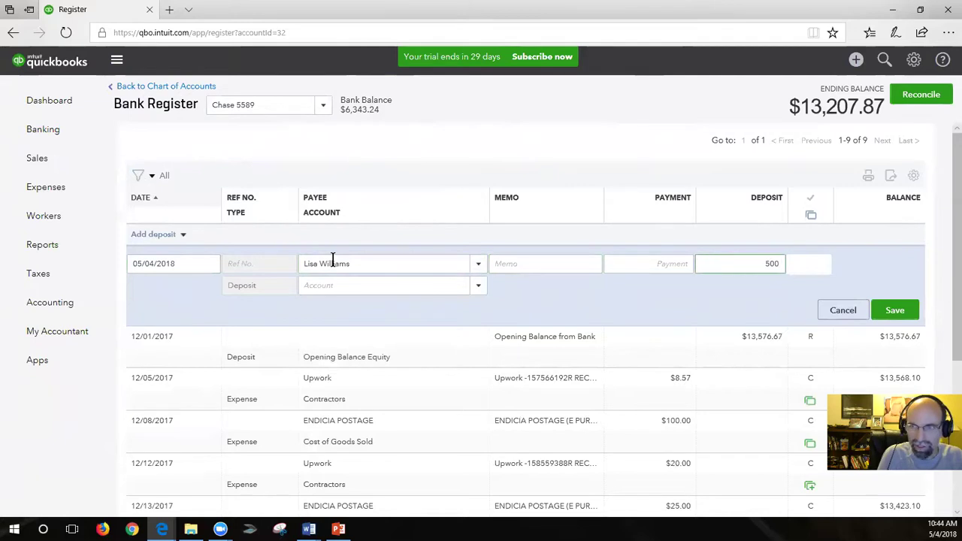
- Assign the 500.00 deposit to the Sales income account and save the transaction
{"action": "left_click", "coordinate": [338, 291]}
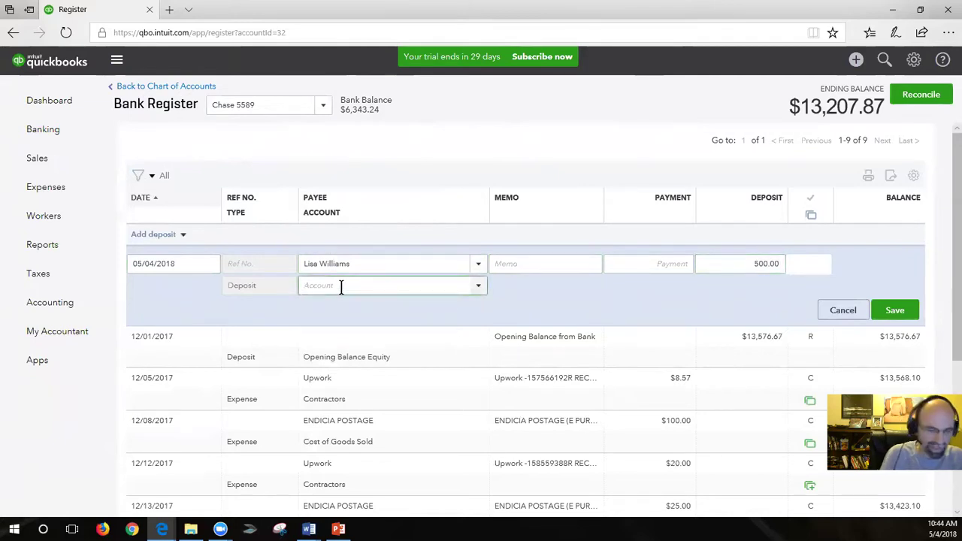
{"action": "left_click", "coordinate": [478, 288]}
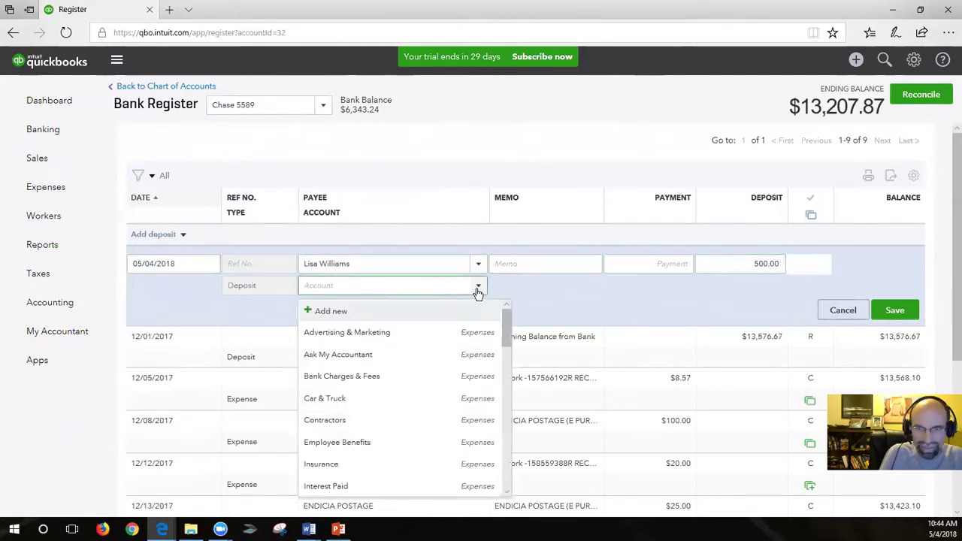
{"action": "type", "text": "sale"}
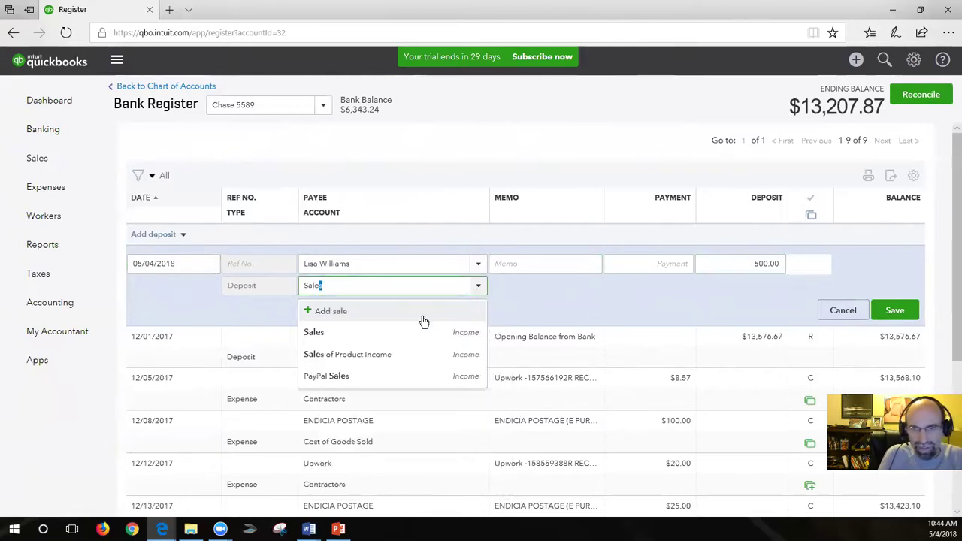
{"action": "left_click", "coordinate": [416, 332]}
{"action": "left_click", "coordinate": [893, 311]}
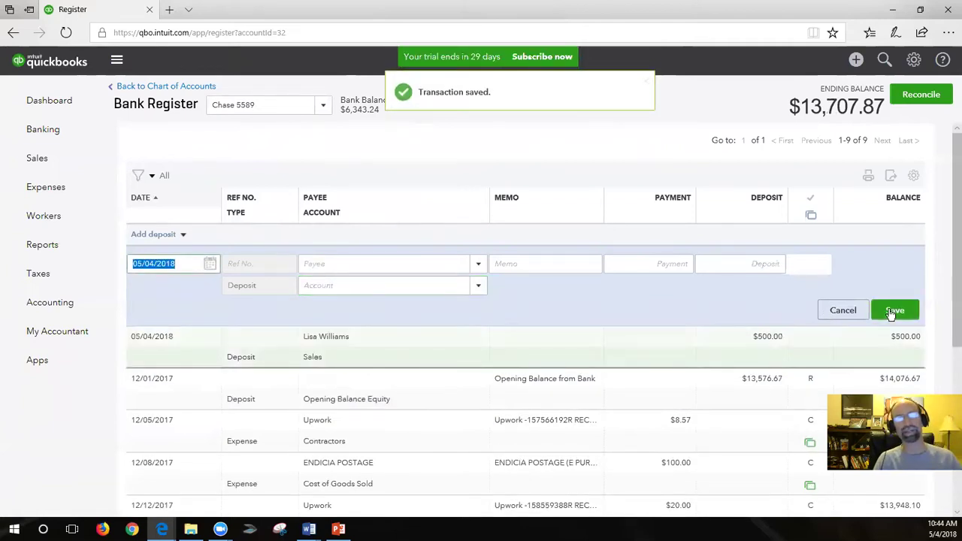
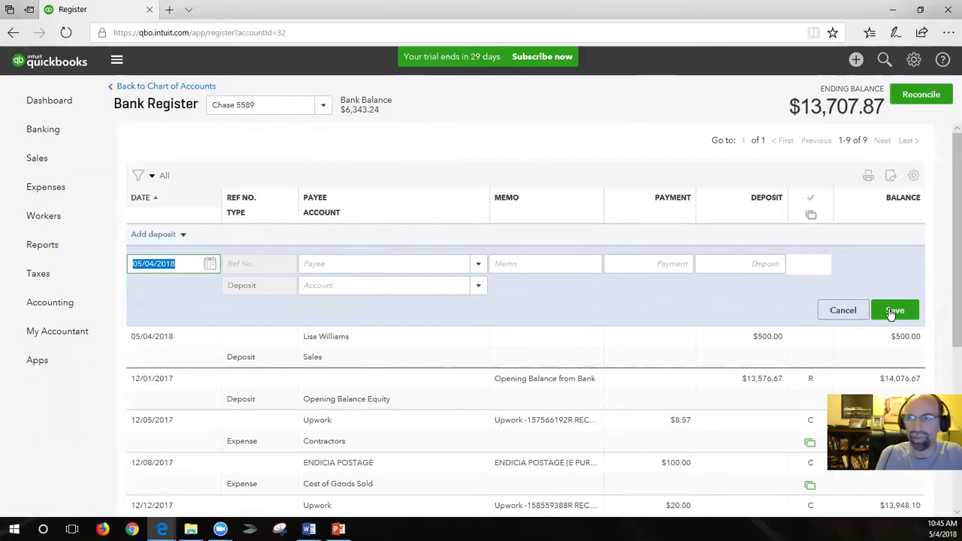
- Create a new bank deposit with the Chase account as its destination, keeping the date 05/04/2018
{"action": "left_click", "coordinate": [856, 62]}
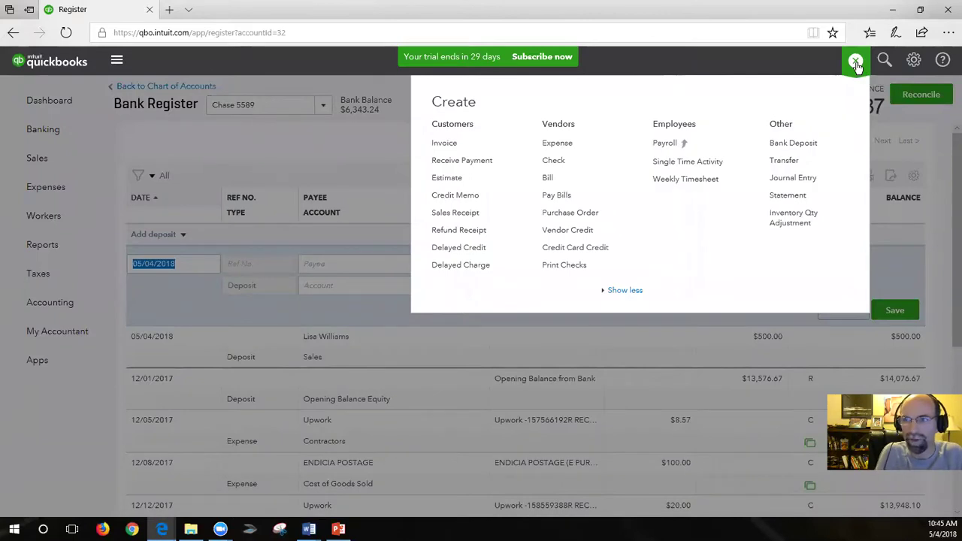
{"action": "key", "text": "Tab"}
{"action": "key", "text": "Tab"}
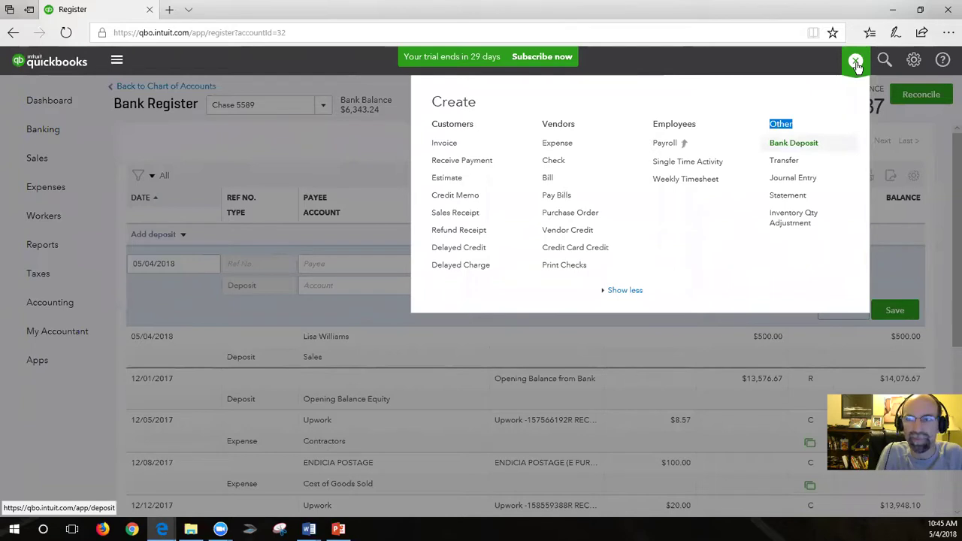
{"action": "key", "text": "Return"}
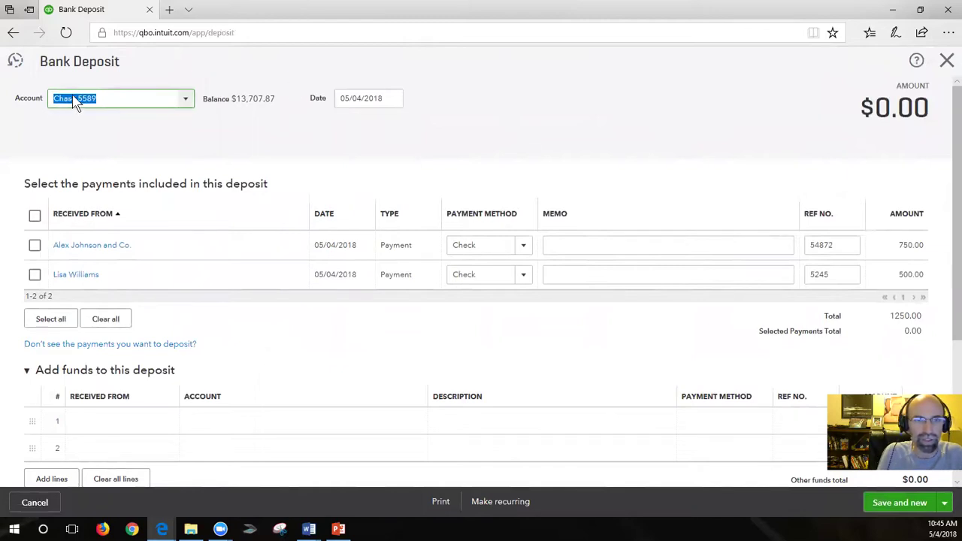
{"action": "left_click", "coordinate": [187, 103]}
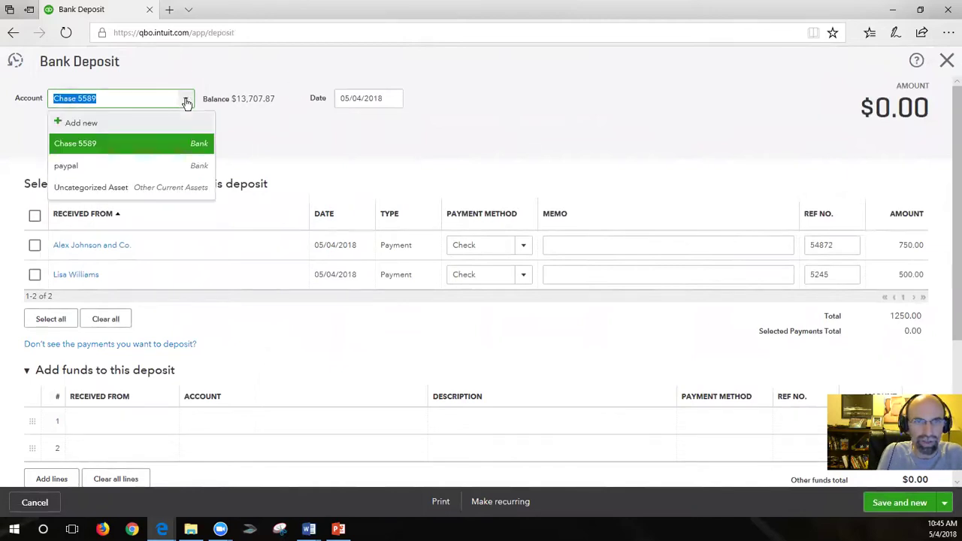
{"action": "left_click", "coordinate": [89, 144]}
{"action": "left_click_drag", "start_coordinate": [381, 99], "coordinate": [339, 98]}
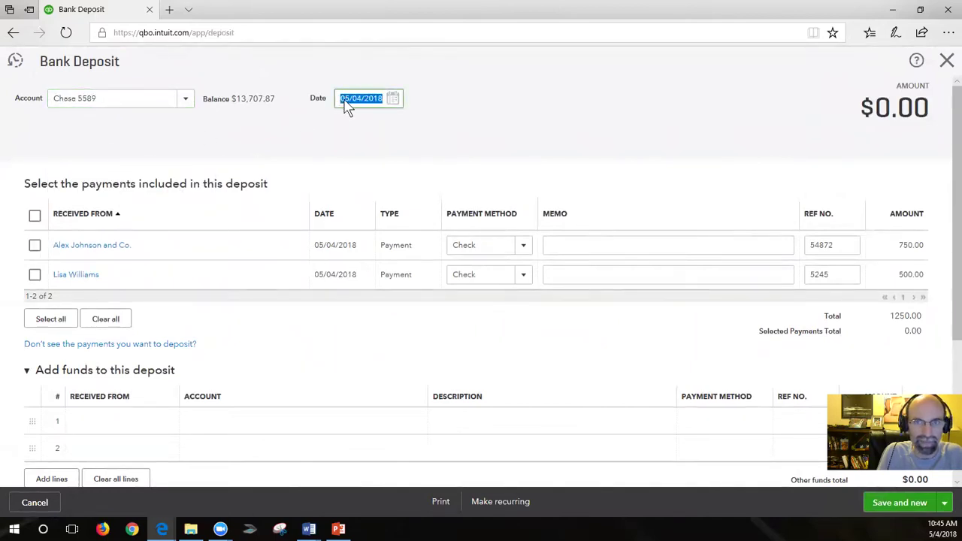
{"action": "left_click", "coordinate": [344, 104]}
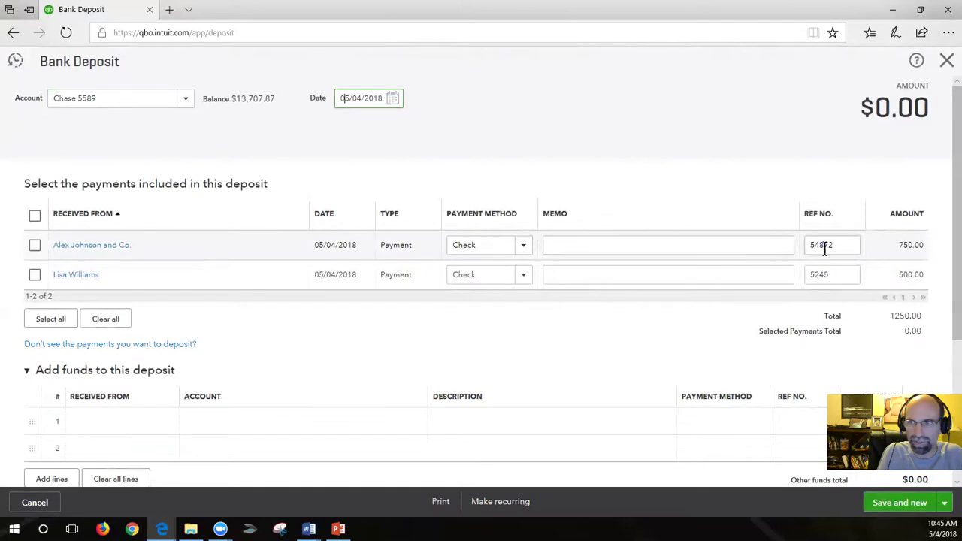
- Include both the 750.00 and 500.00 check payments in the bank deposit, then save and close it
{"action": "left_click", "coordinate": [35, 249]}
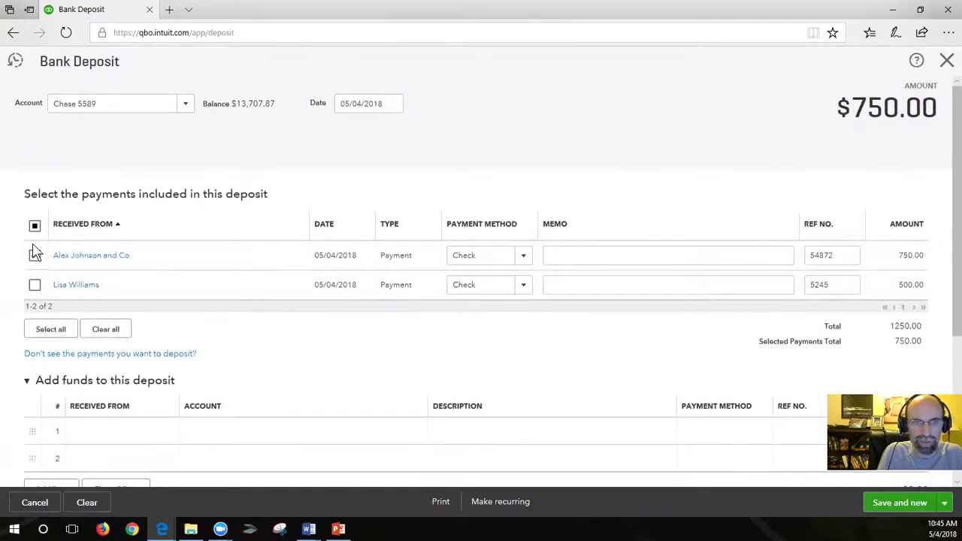
{"action": "left_click", "coordinate": [35, 290]}
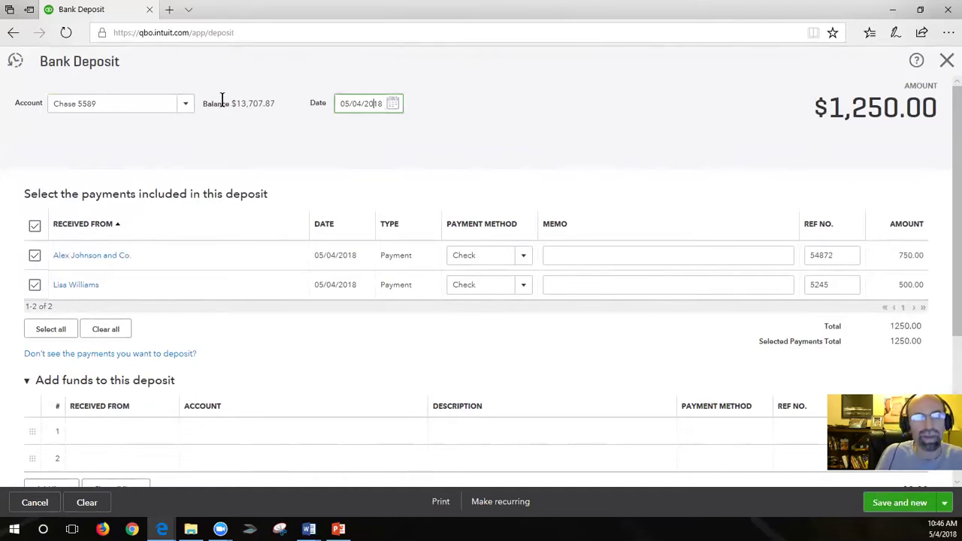
{"action": "left_click_drag", "start_coordinate": [131, 103], "coordinate": [53, 105]}
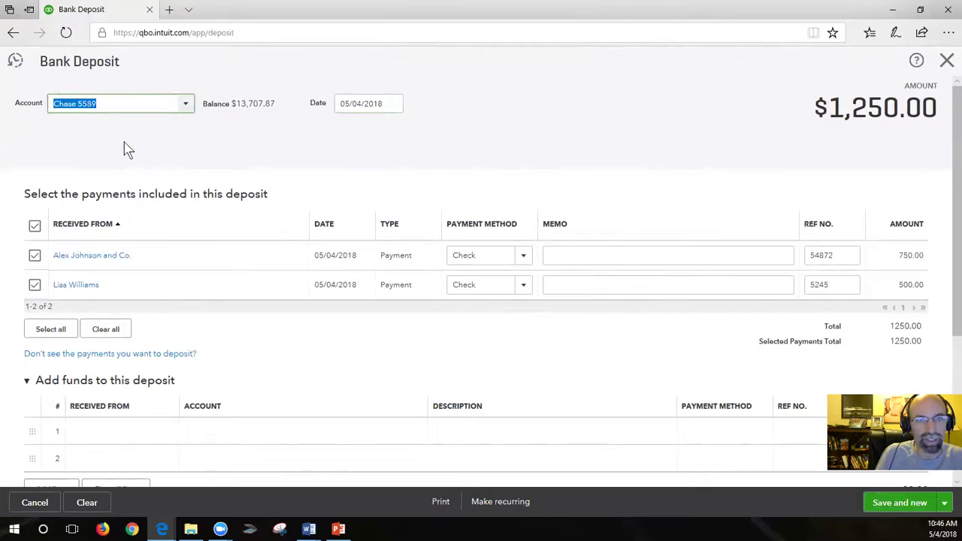
{"action": "left_click", "coordinate": [105, 106]}
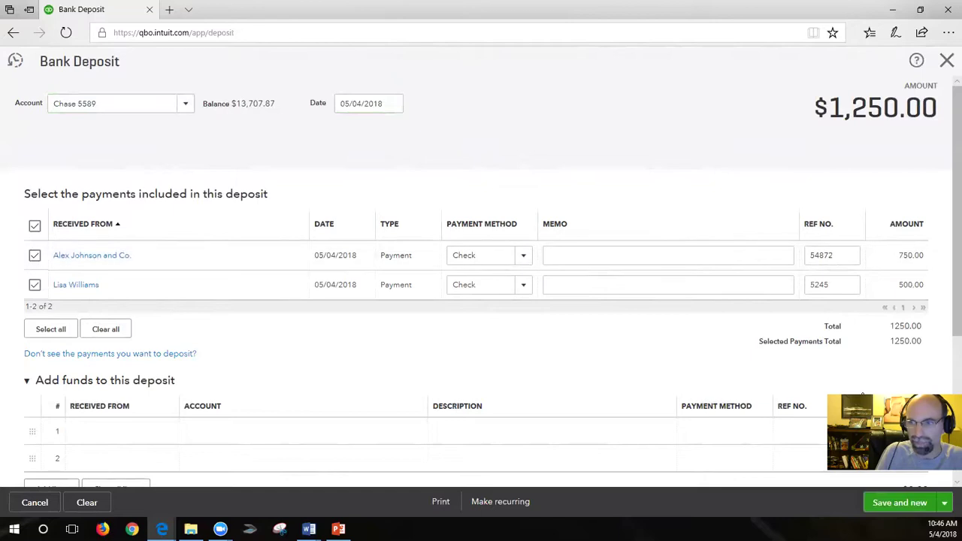
{"action": "left_click", "coordinate": [944, 502]}
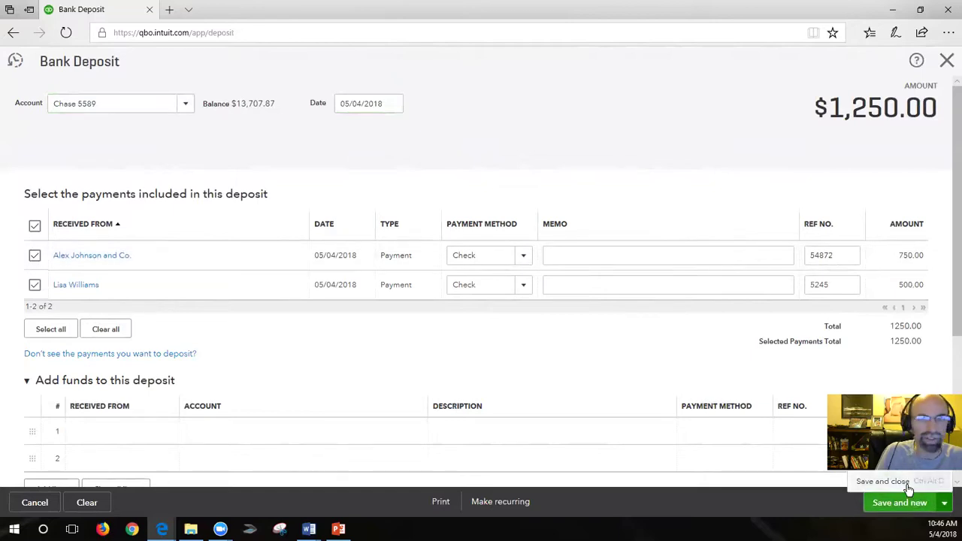
{"action": "left_click", "coordinate": [907, 485]}
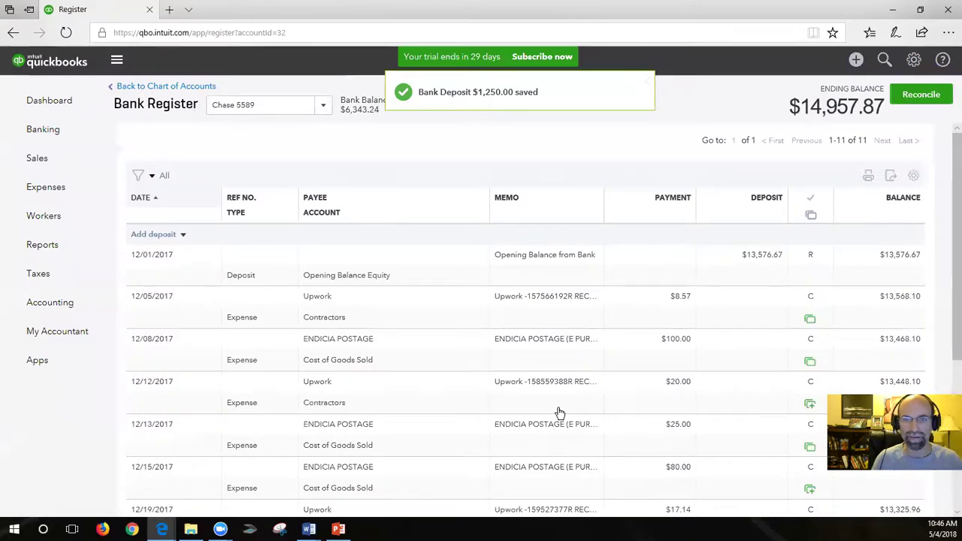
- Sort the Chase register by date, newest first, and compare the 1,250.00 and 500.00 deposits
{"action": "left_click", "coordinate": [152, 203]}
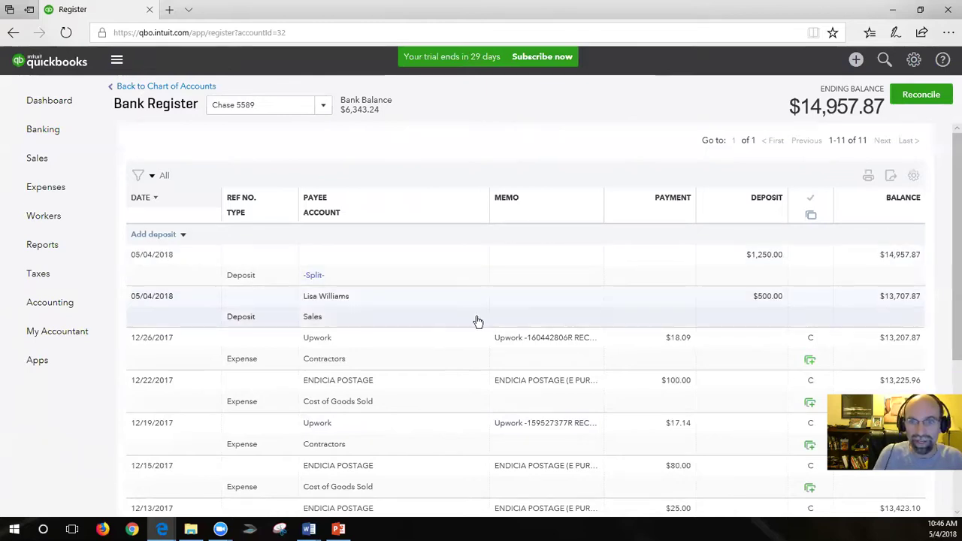
{"action": "left_click", "coordinate": [779, 298]}
{"action": "left_click", "coordinate": [778, 299]}
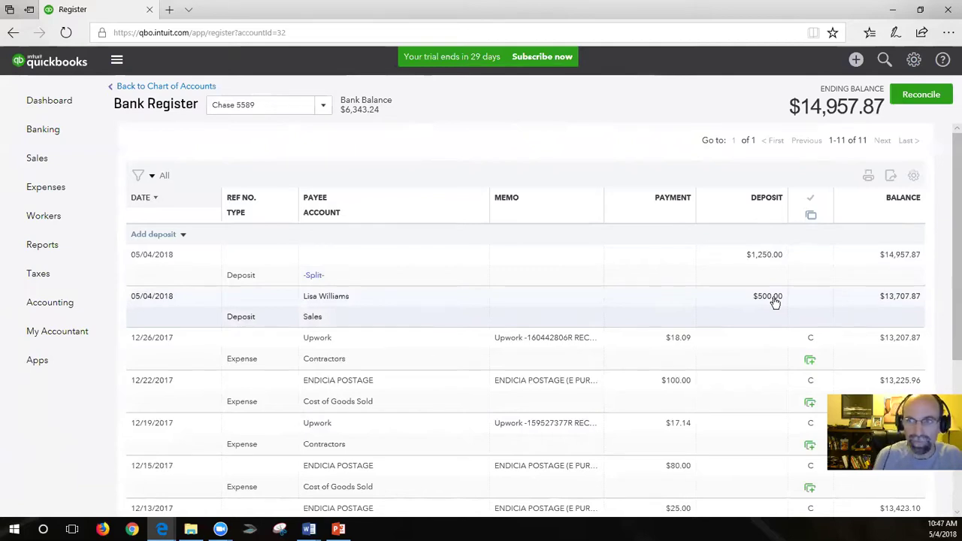
- Open the split 1,250.00 deposit from the register, examine the payments it contains, and close it
{"action": "left_click", "coordinate": [312, 278]}
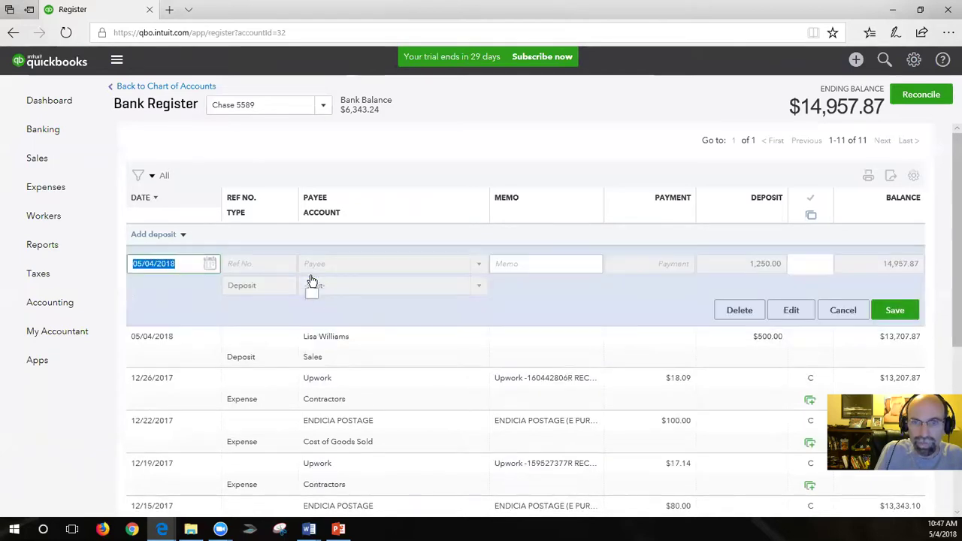
{"action": "left_click", "coordinate": [525, 347]}
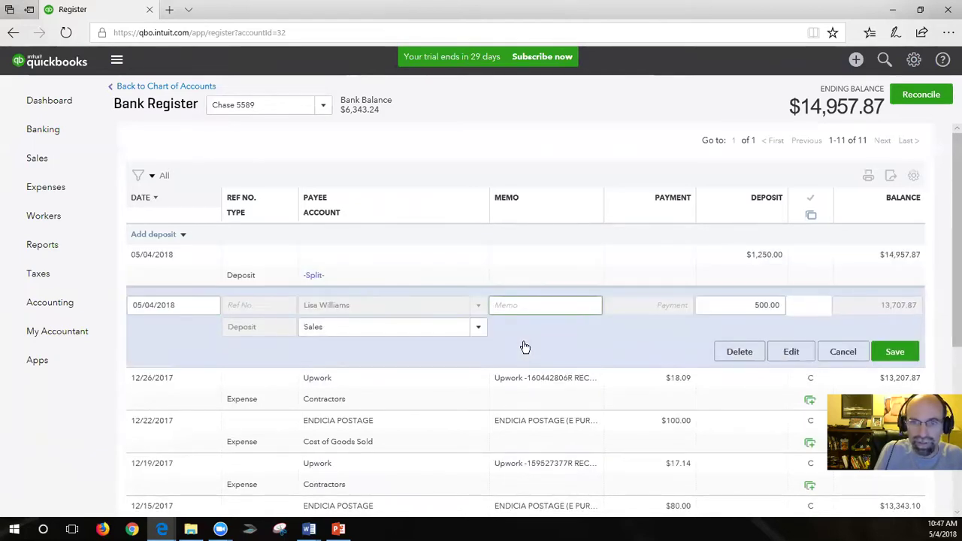
{"action": "left_click", "coordinate": [424, 264]}
{"action": "left_click", "coordinate": [790, 313]}
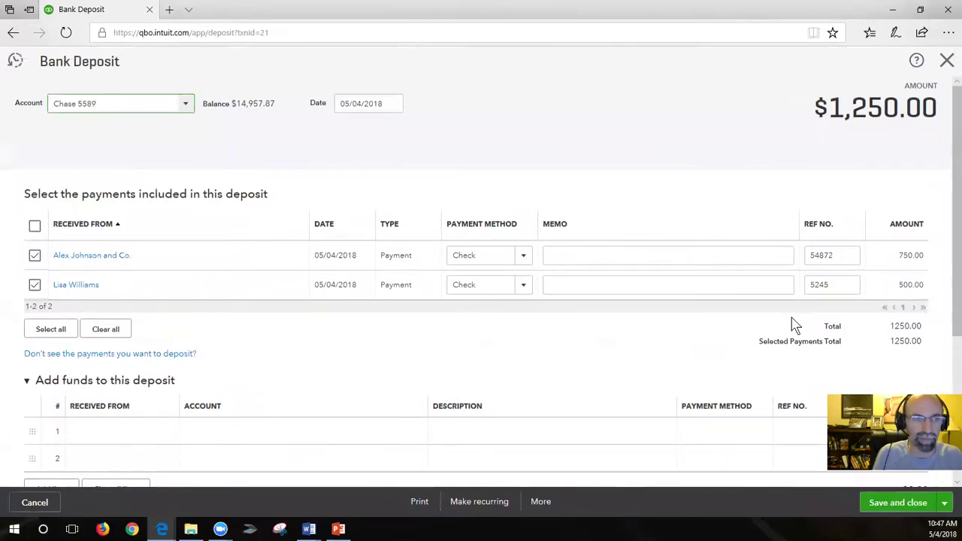
{"action": "left_click", "coordinate": [947, 61]}
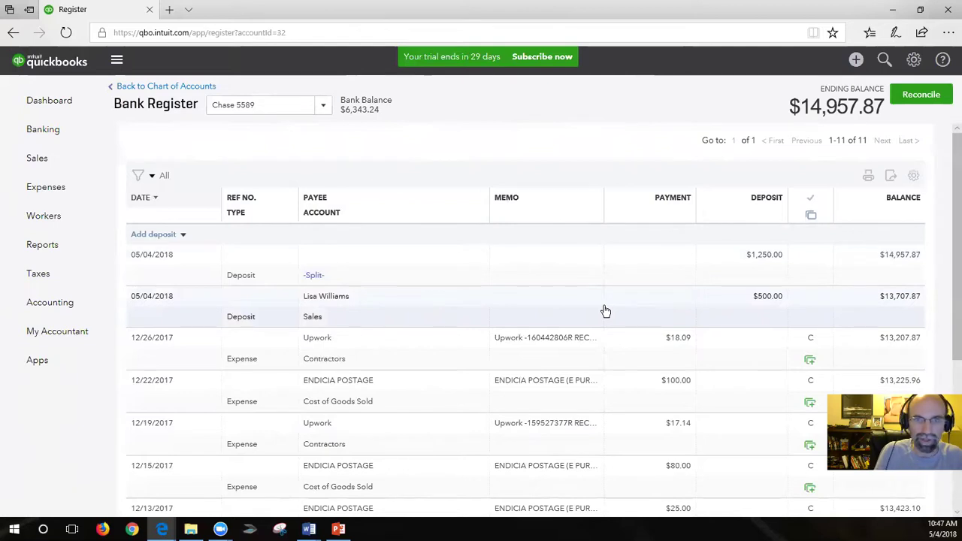
- Run the Profit and Loss report for the period 05/01/2018 to 05/04/2018
{"action": "left_click", "coordinate": [50, 247]}
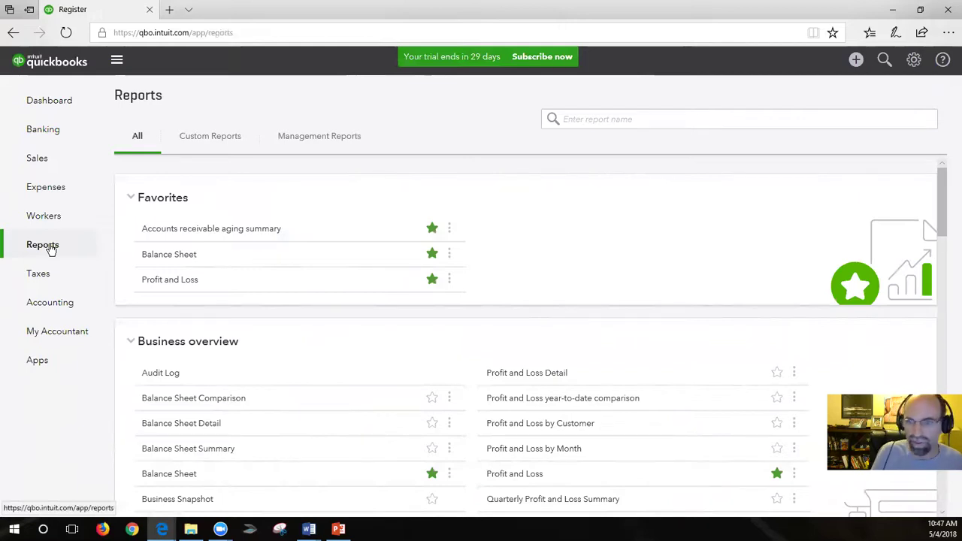
{"action": "left_click", "coordinate": [184, 283]}
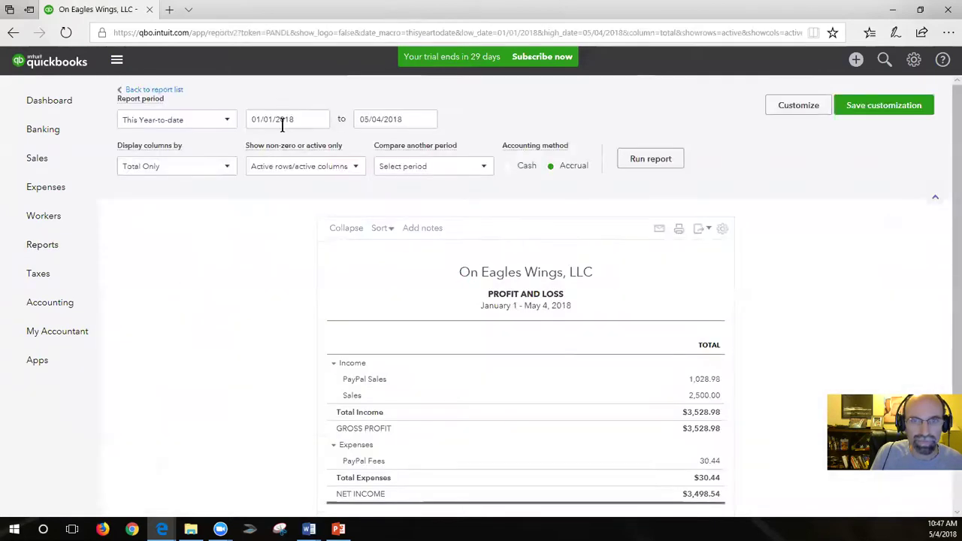
{"action": "left_click", "coordinate": [284, 126]}
{"action": "key", "text": "t"}
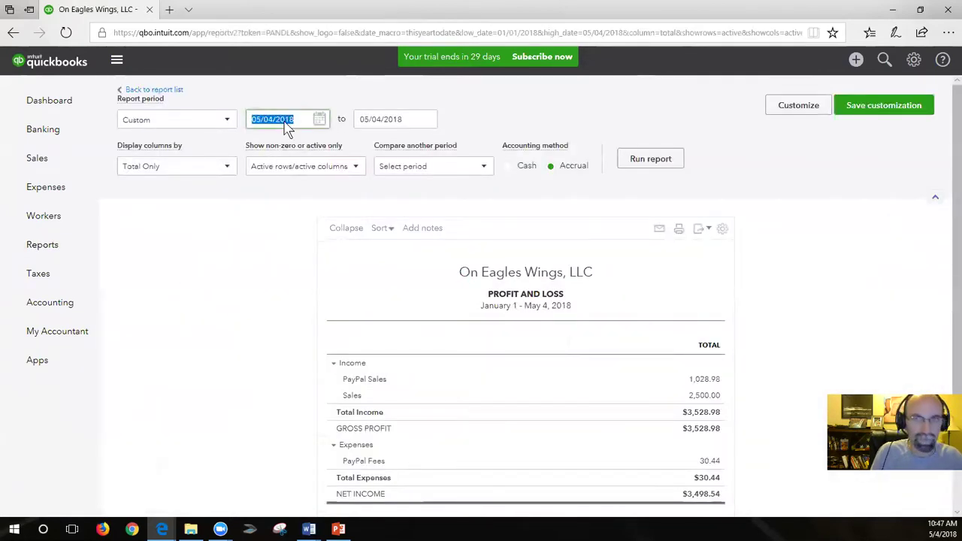
{"action": "key", "text": "m"}
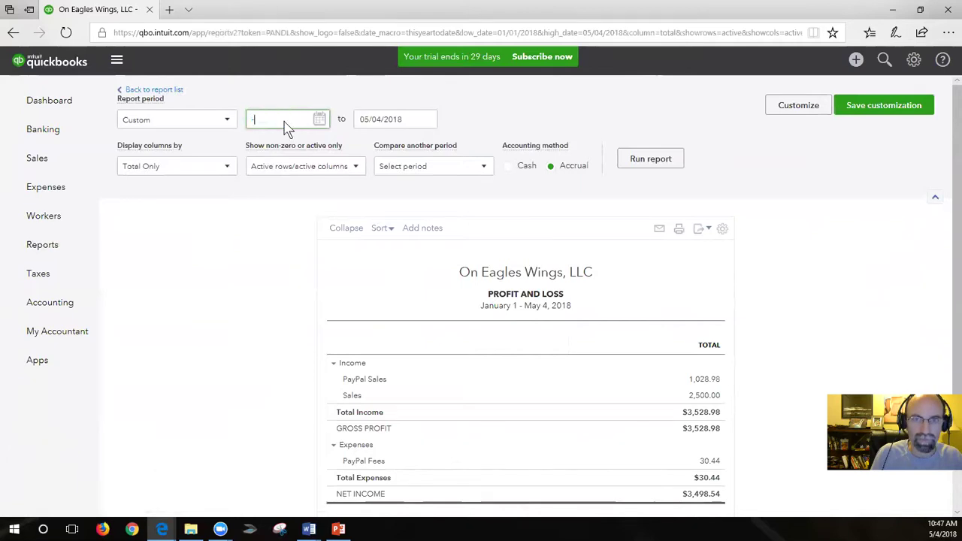
{"action": "left_click", "coordinate": [411, 121]}
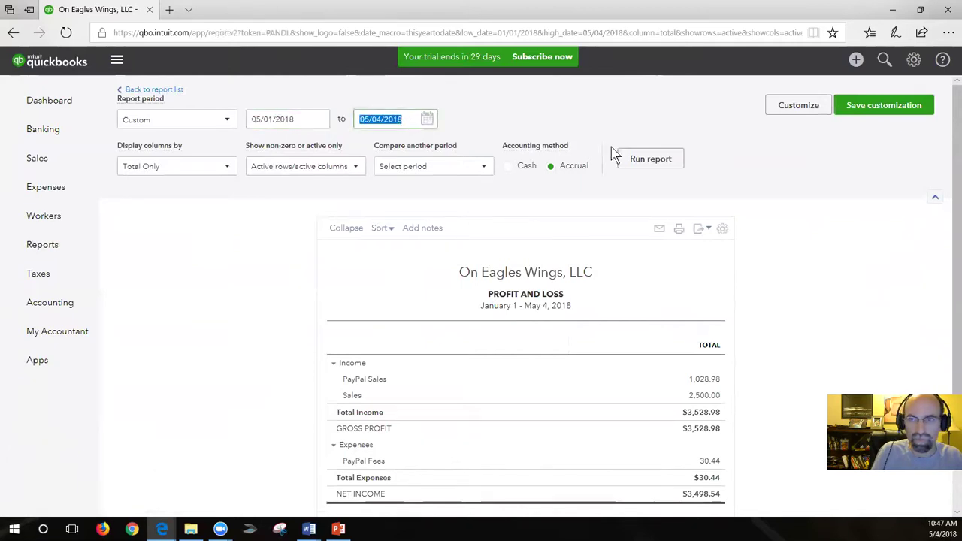
{"action": "left_click", "coordinate": [637, 167]}
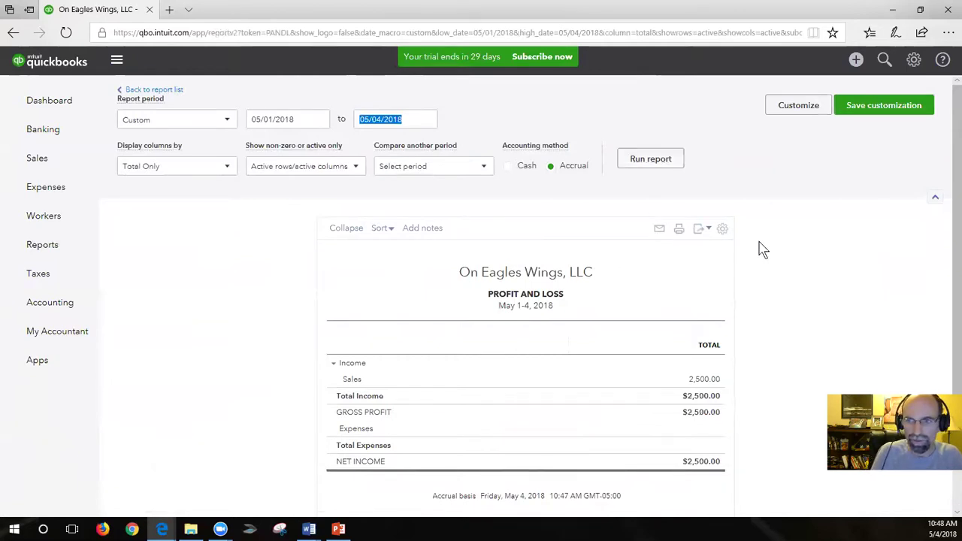
- Drill into the Sales total on the Profit and Loss report and examine the transactions behind it
{"action": "scroll", "coordinate": [776, 297], "scroll_direction": "down", "scroll_amount": 1}
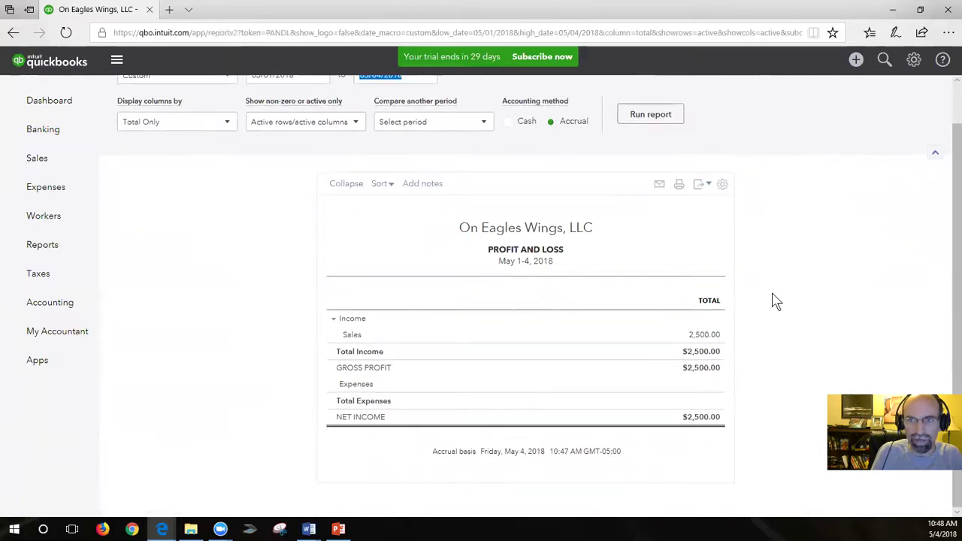
{"action": "left_click", "coordinate": [704, 343]}
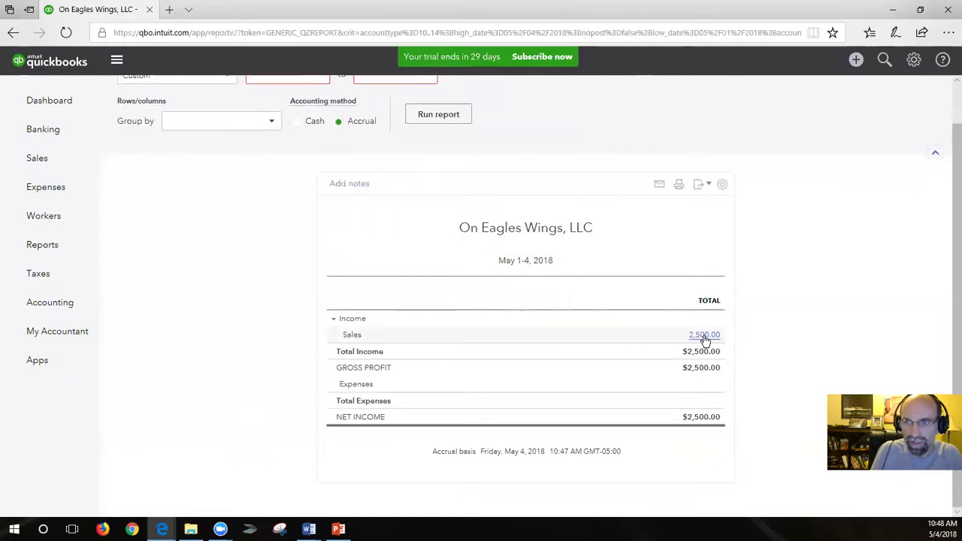
{"action": "scroll", "coordinate": [720, 338], "scroll_direction": "down", "scroll_amount": 1}
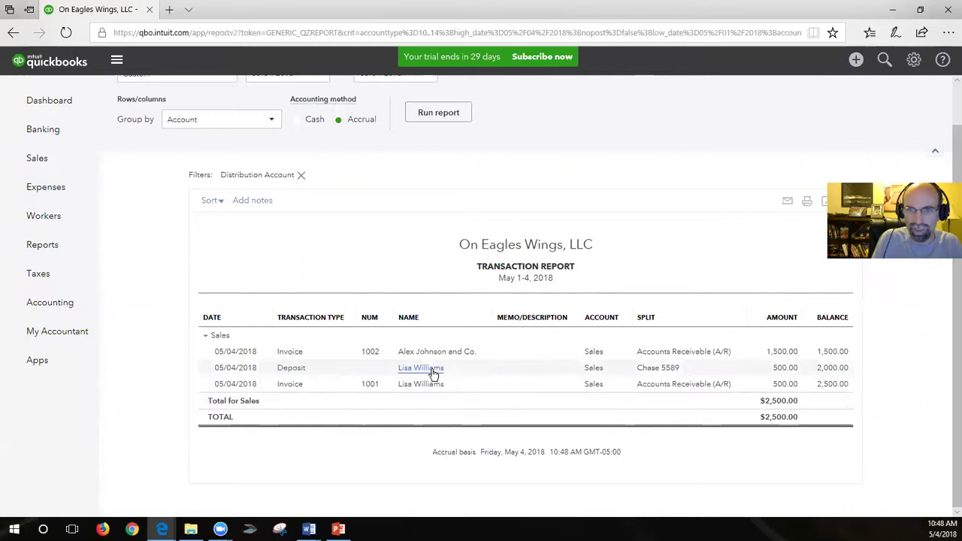
- Open the duplicate 500.00 deposit from the transaction report and delete it, confirming the deletion
{"action": "left_click", "coordinate": [599, 371]}
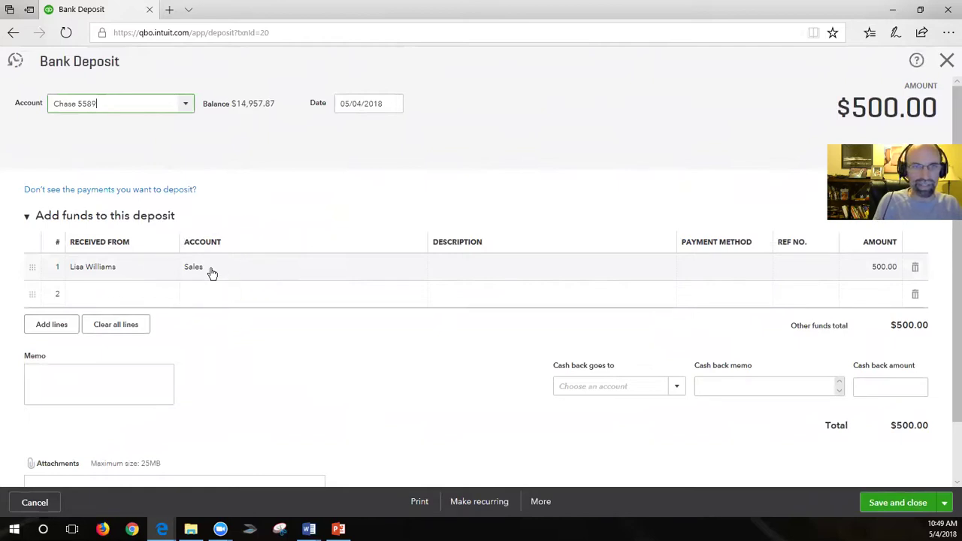
{"action": "left_click", "coordinate": [541, 502]}
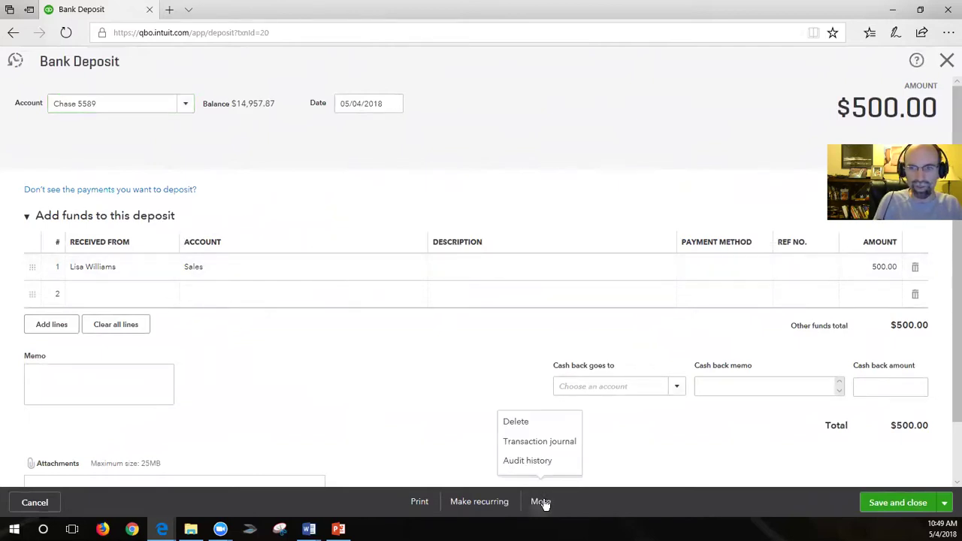
{"action": "left_click", "coordinate": [535, 425]}
{"action": "left_click", "coordinate": [557, 322]}
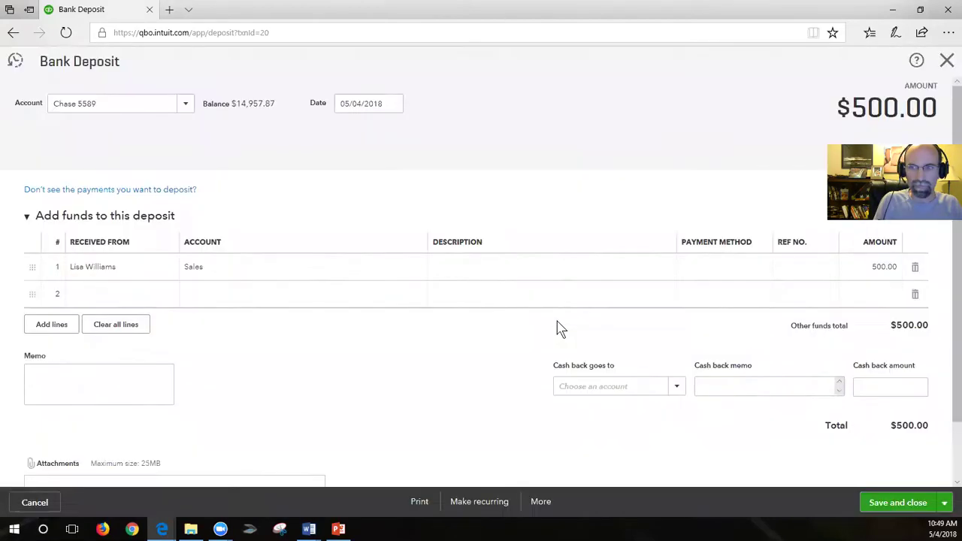
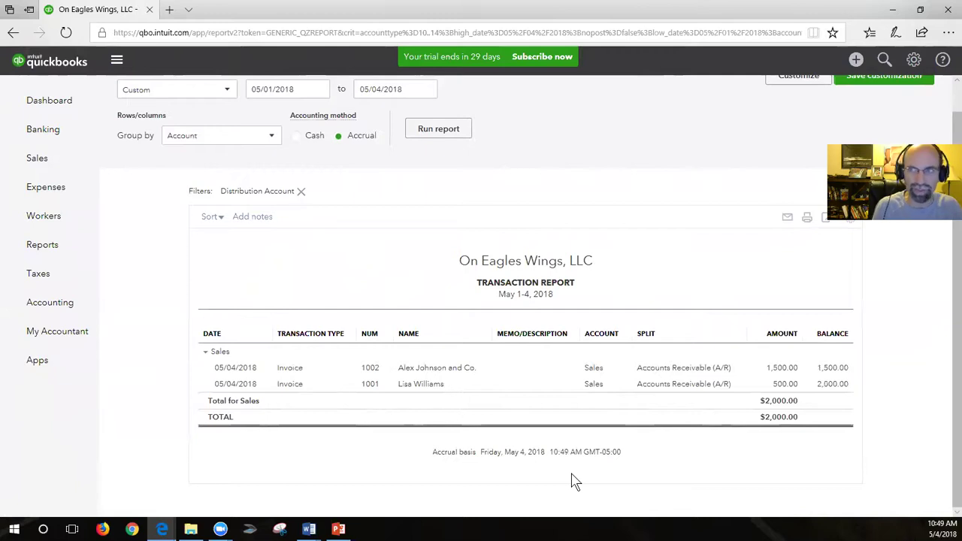
- Create a new received payment for the customer of invoice 1002, with Check as the payment method
{"action": "left_click", "coordinate": [855, 62]}
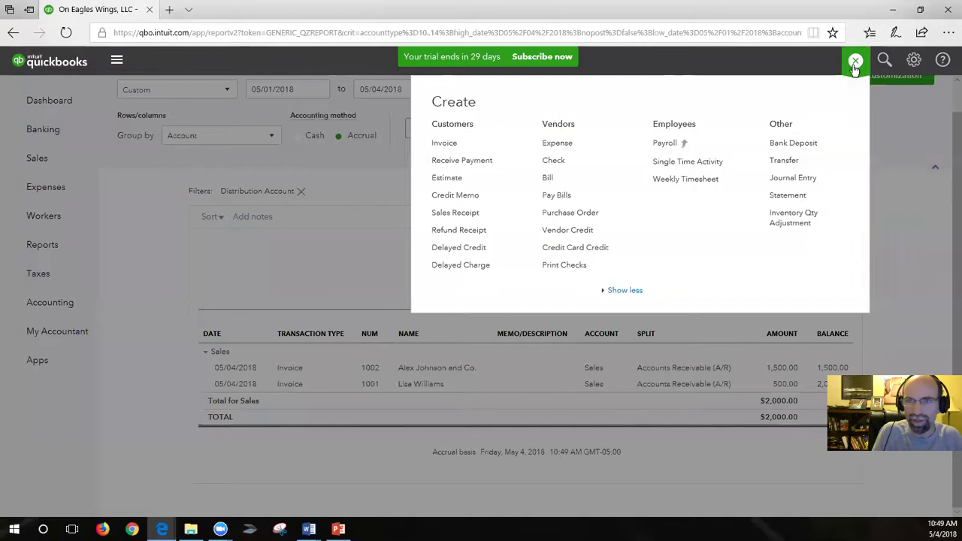
{"action": "left_click", "coordinate": [472, 161]}
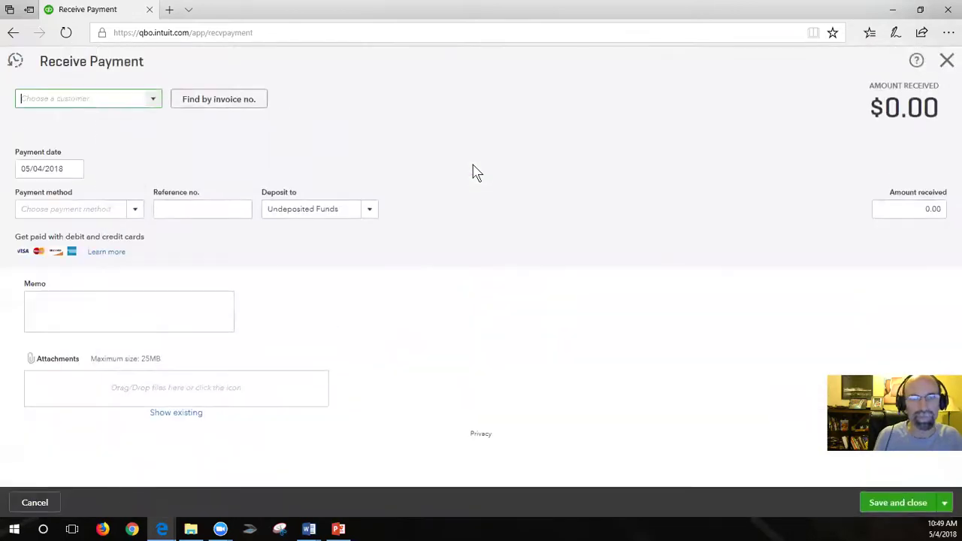
{"action": "left_click", "coordinate": [155, 105]}
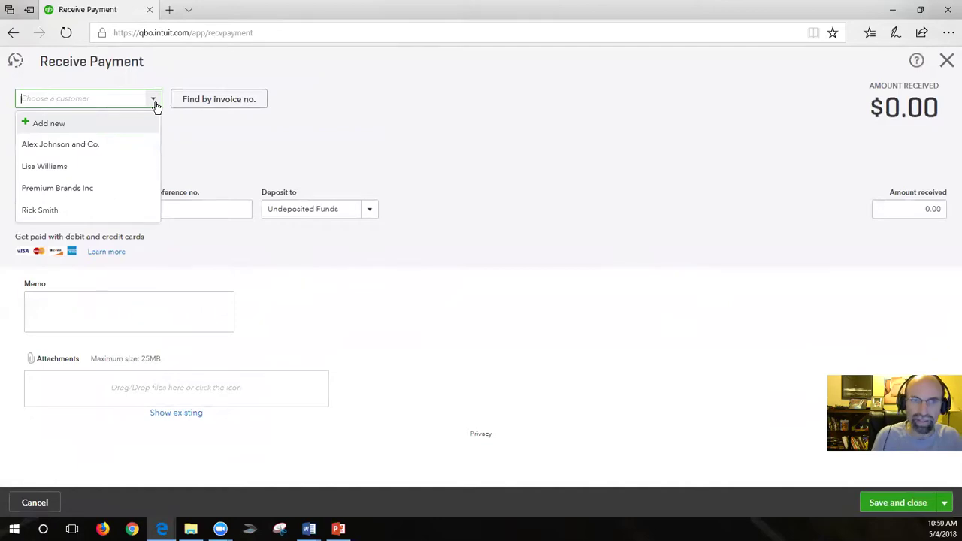
{"action": "left_click", "coordinate": [81, 148]}
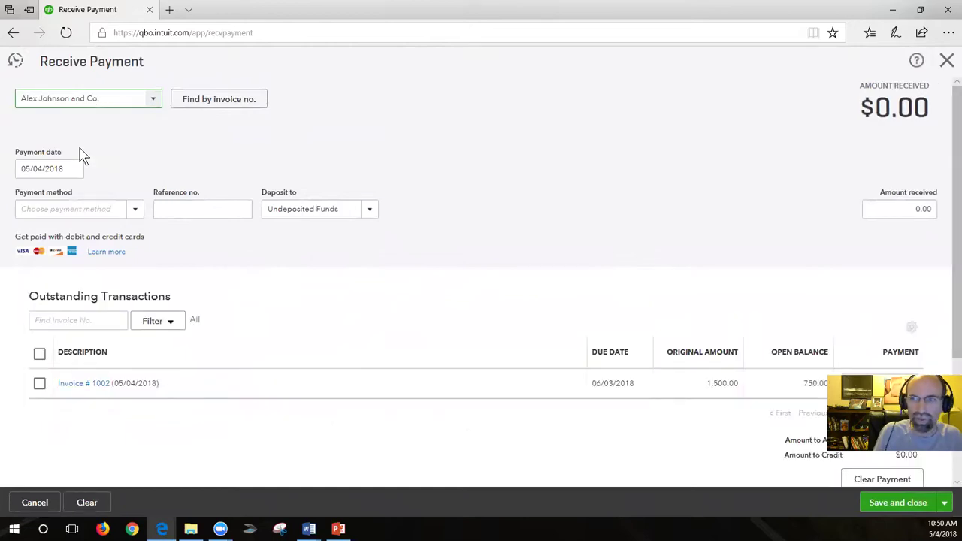
{"action": "left_click", "coordinate": [129, 210]}
{"action": "left_click", "coordinate": [79, 274]}
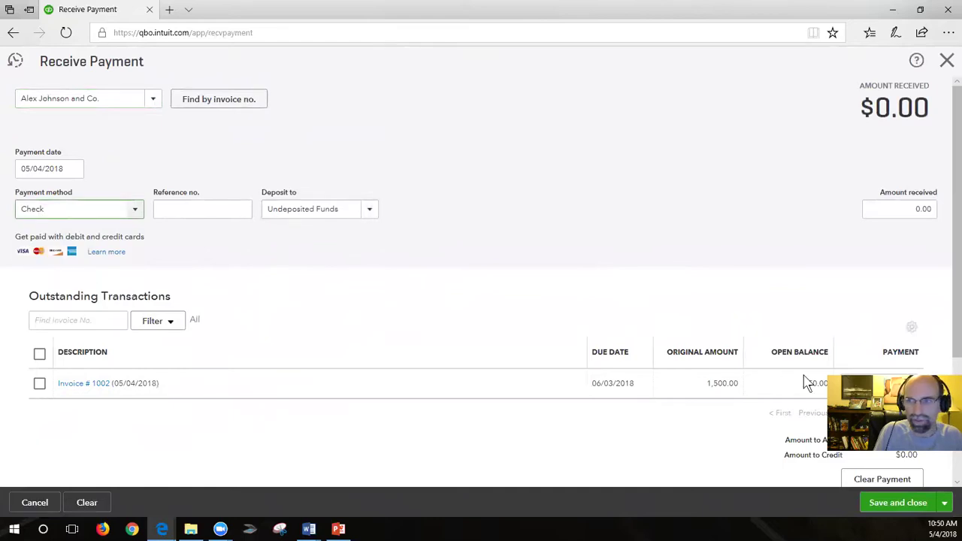
- Apply a payment of 750 to invoice 1002, keeping Undeposited Funds as the deposit account, and save and close it
{"action": "left_click", "coordinate": [869, 384]}
{"action": "type", "text": "750"}
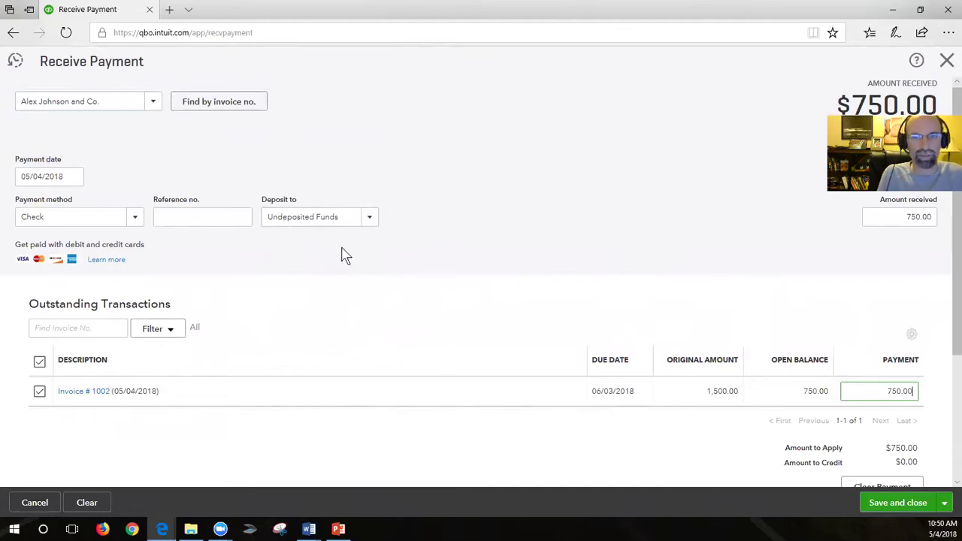
{"action": "scroll", "coordinate": [346, 256], "scroll_direction": "down", "scroll_amount": 2}
{"action": "left_click", "coordinate": [905, 509]}
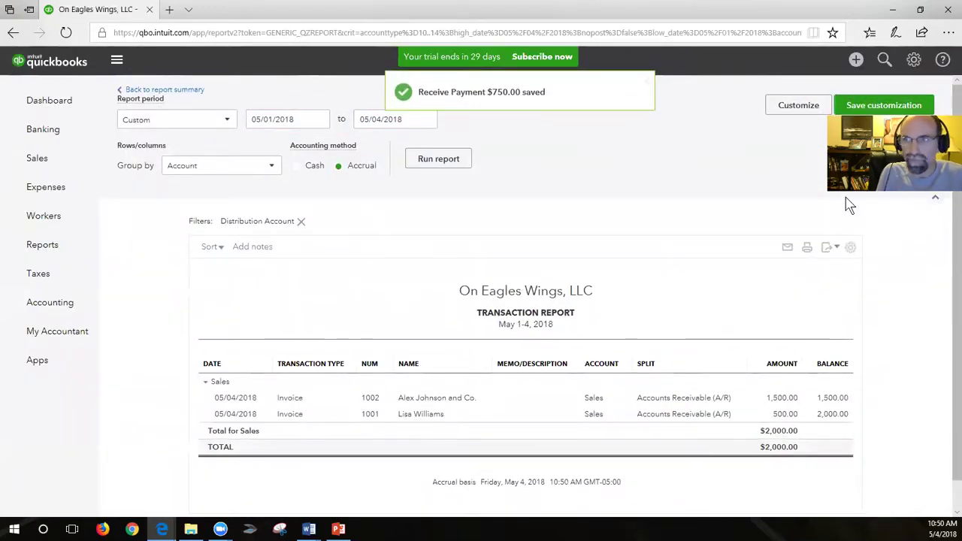
- Open a new bank deposit to view the undeposited 750.00 check payment, and switch to the PowerPoint resources slide
{"action": "left_click", "coordinate": [856, 60]}
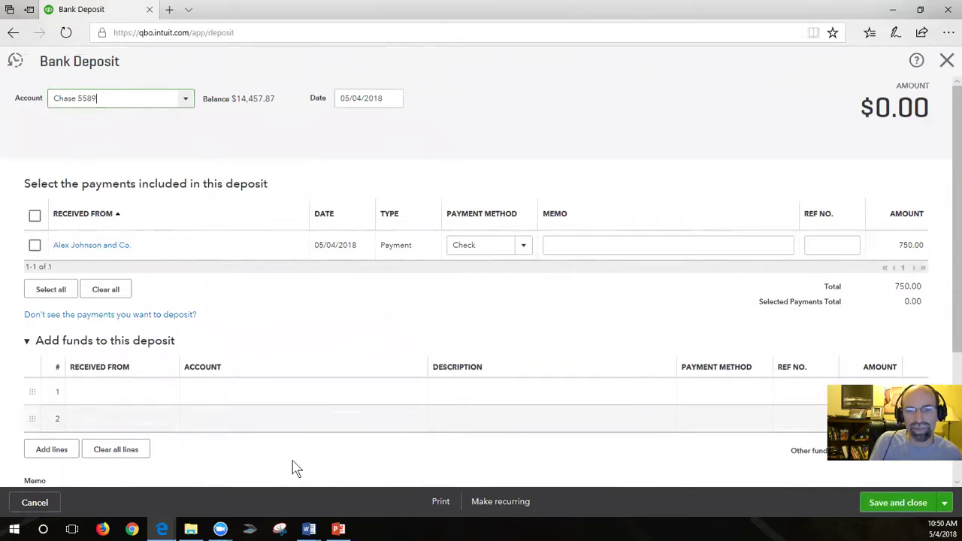
{"action": "left_click", "coordinate": [339, 529]}
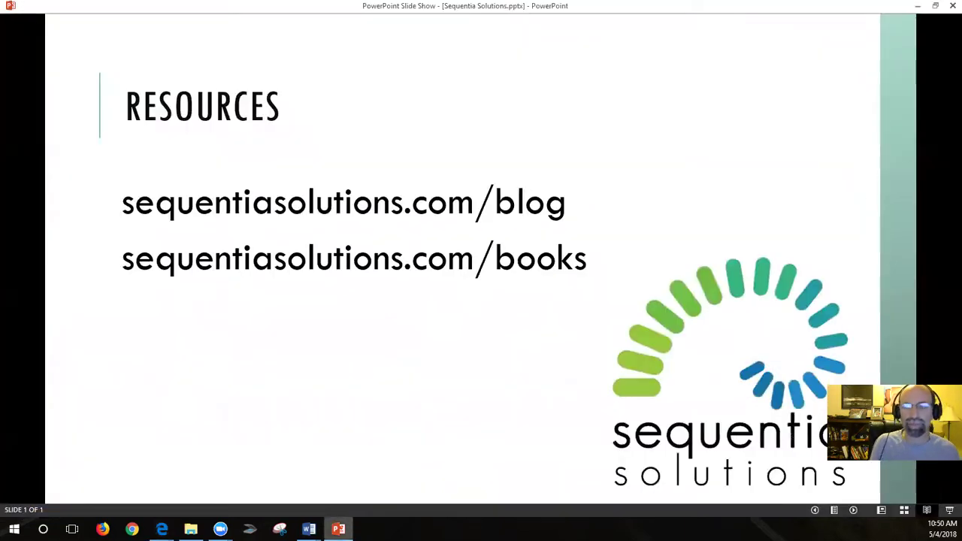